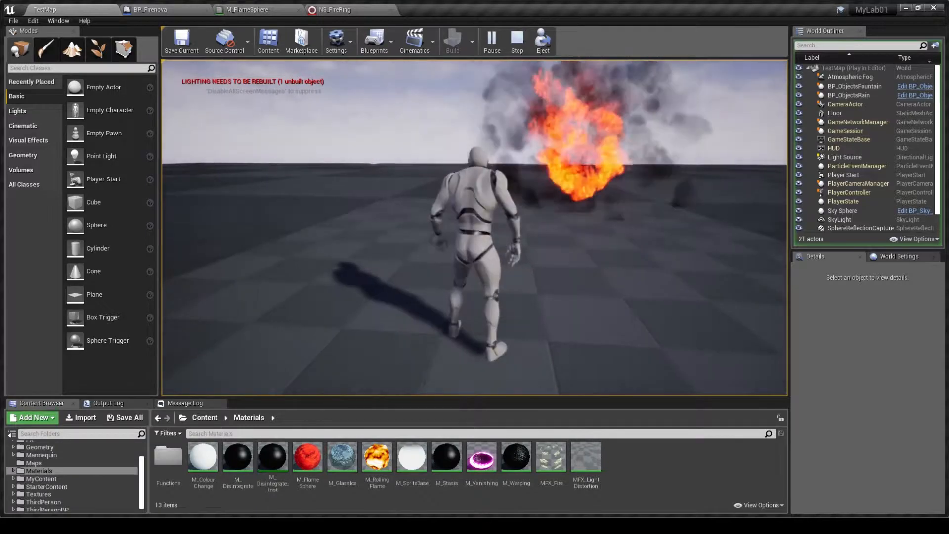
# Run the character around the test level in play mode and cast the fire nova spell to observe its travelling fire ring
pyautogui.press('d')
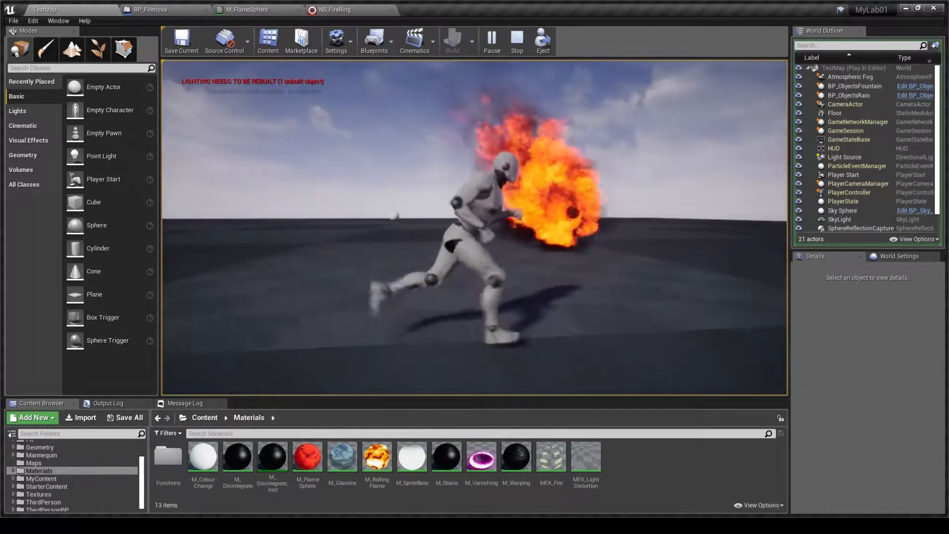
pyautogui.press('d')
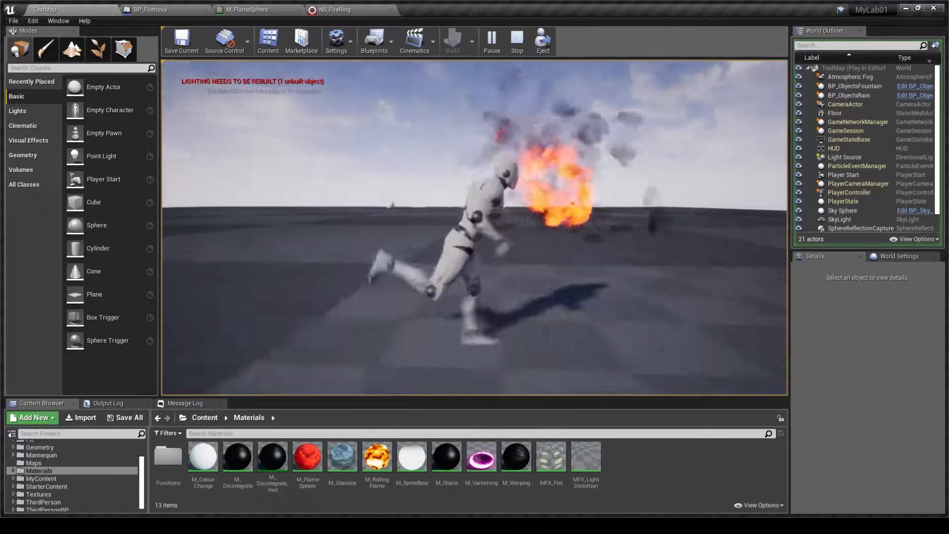
pyautogui.press('w')
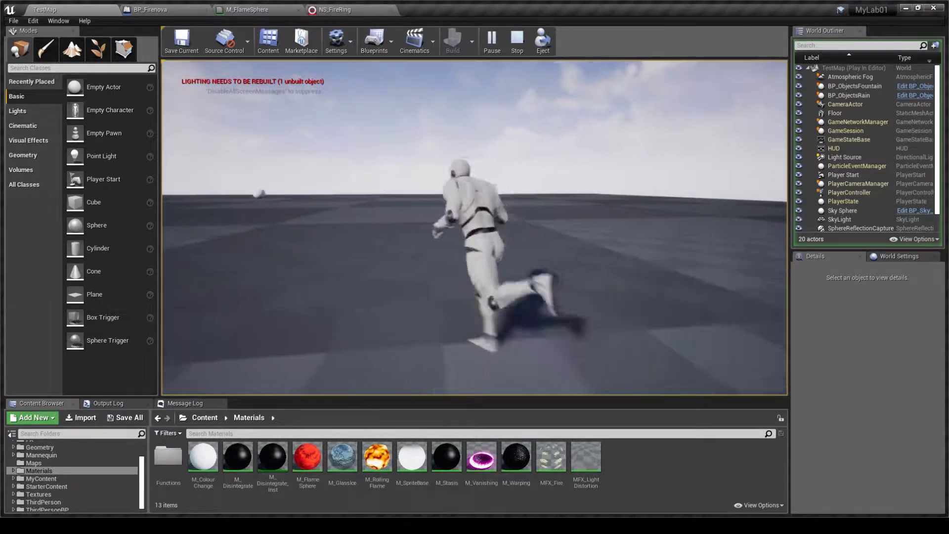
pyautogui.press('f')
pyautogui.press('a')
pyautogui.press('s')
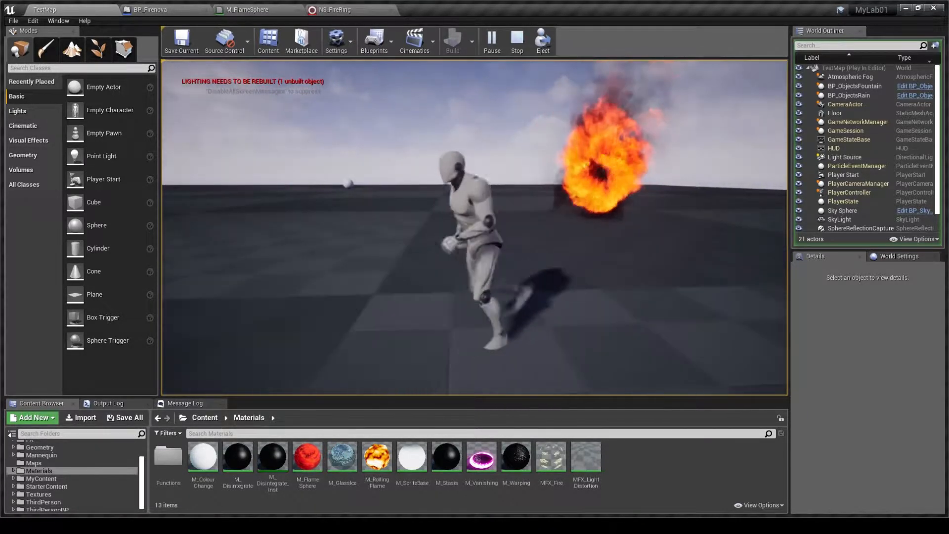
pyautogui.press('w')
pyautogui.press('a')
pyautogui.press('s')
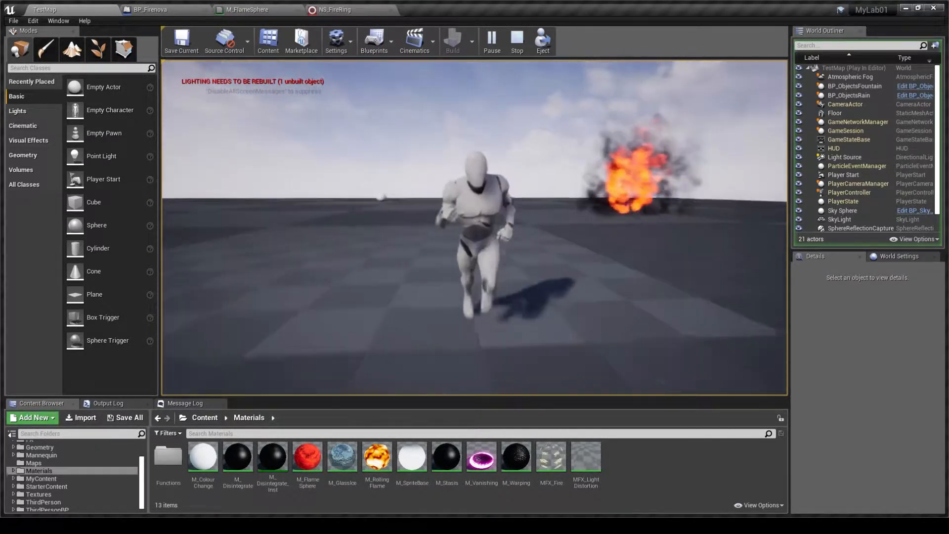
pyautogui.press('a')
pyautogui.press('w')
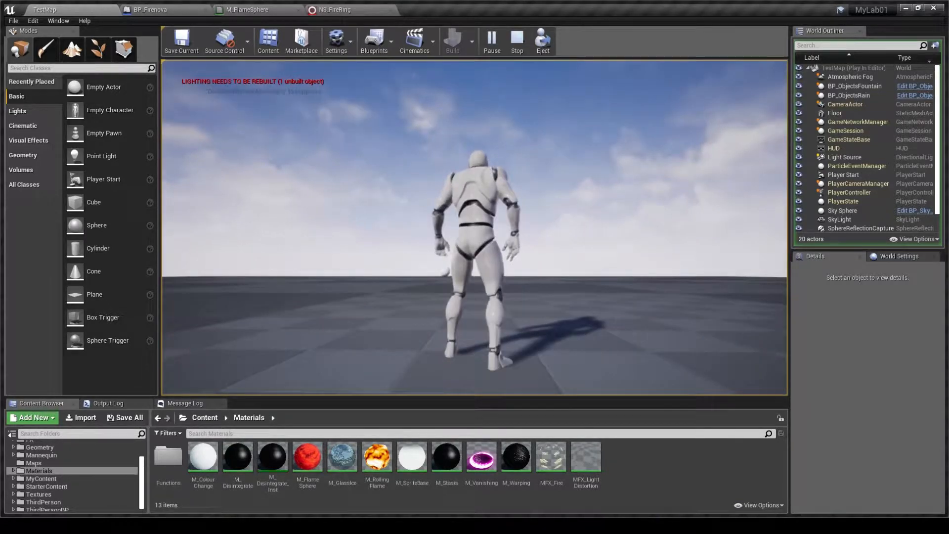
# Trigger the object rain in the play session and walk the character towards the scattered primitive shapes
pyautogui.press('a')
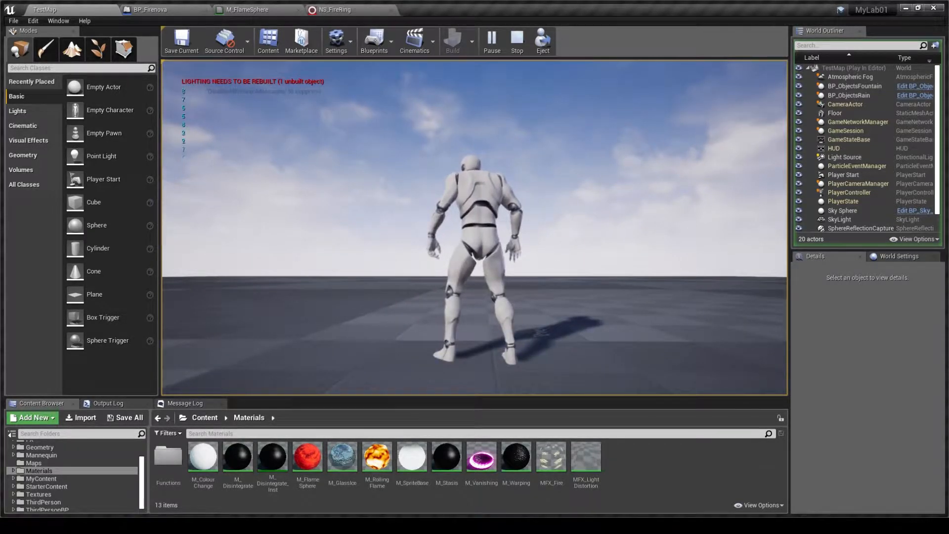
pyautogui.press('s')
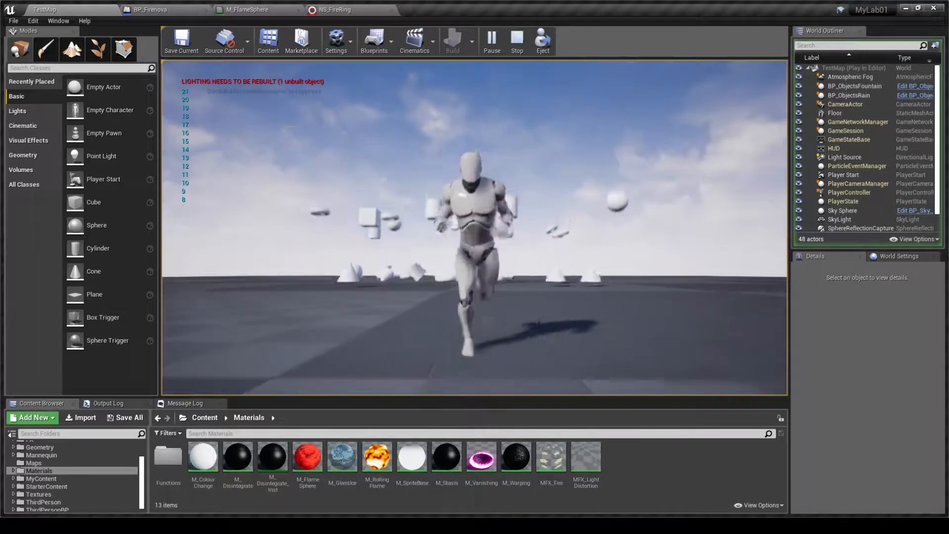
pyautogui.press('a')
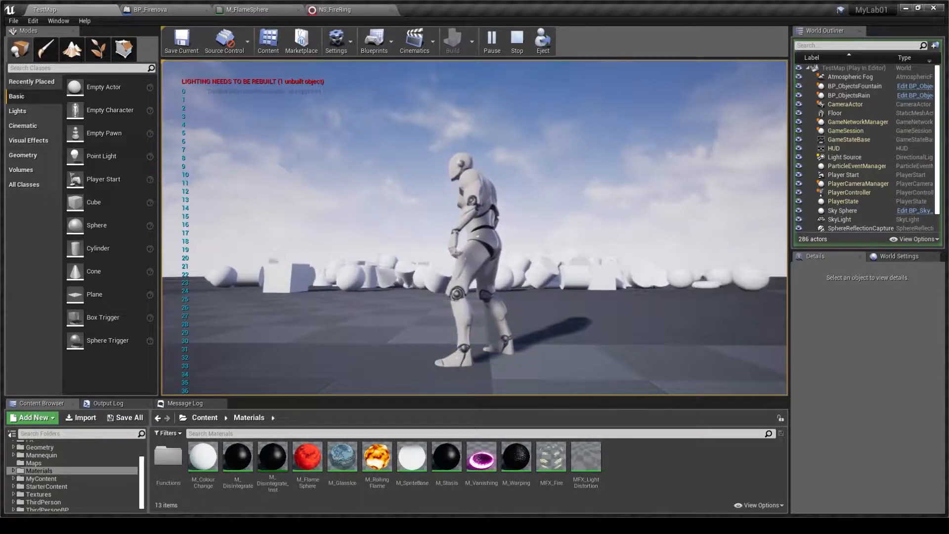
pyautogui.press('w')
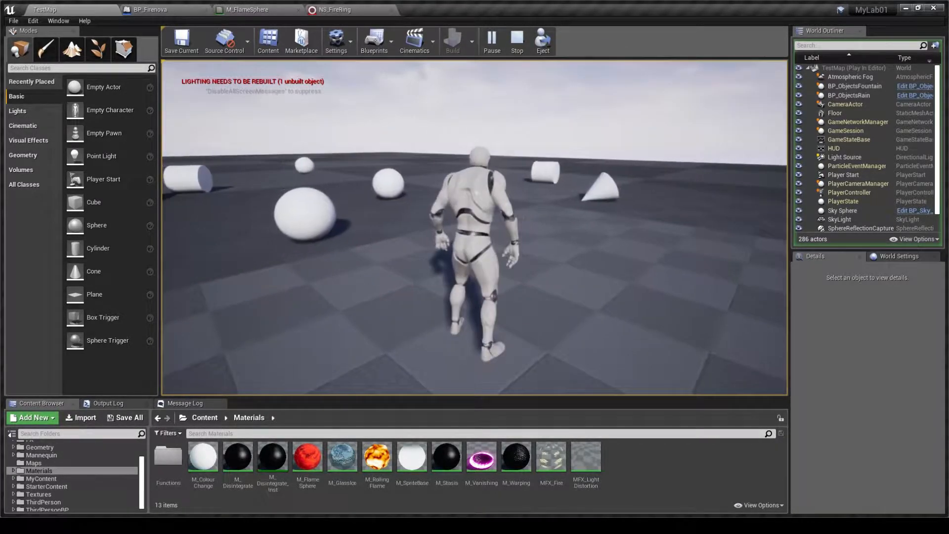
# Cast the fire nova at the few scattered shapes and move around to observe how they burn
pyautogui.press('w')
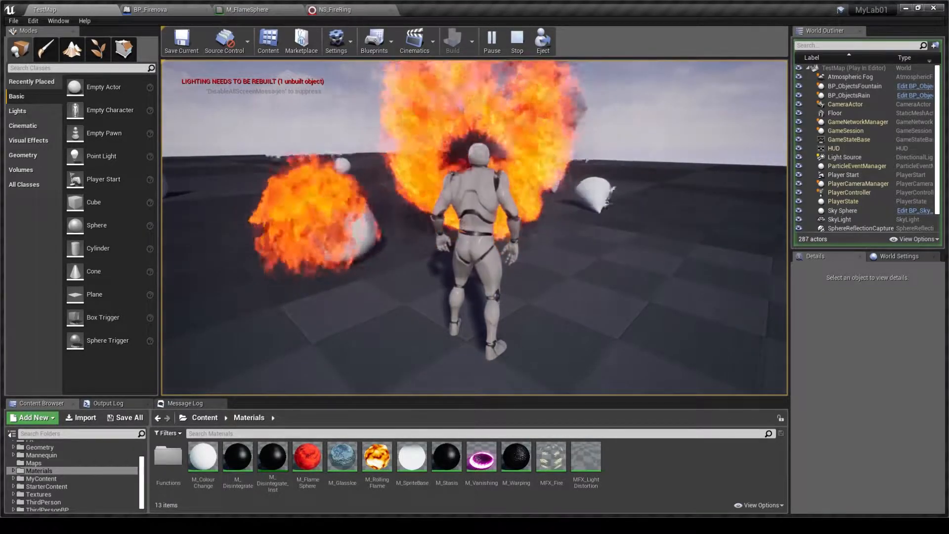
pyautogui.press('a')
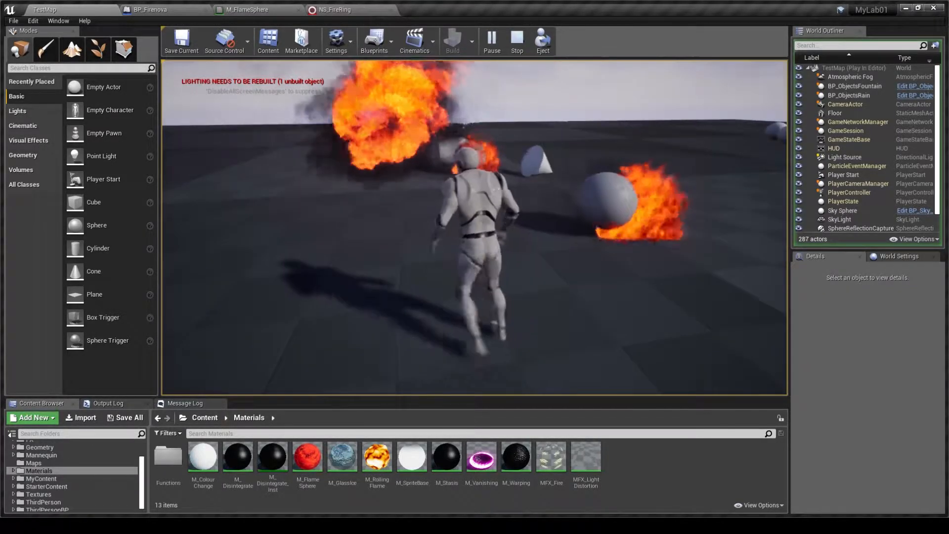
pyautogui.press('w')
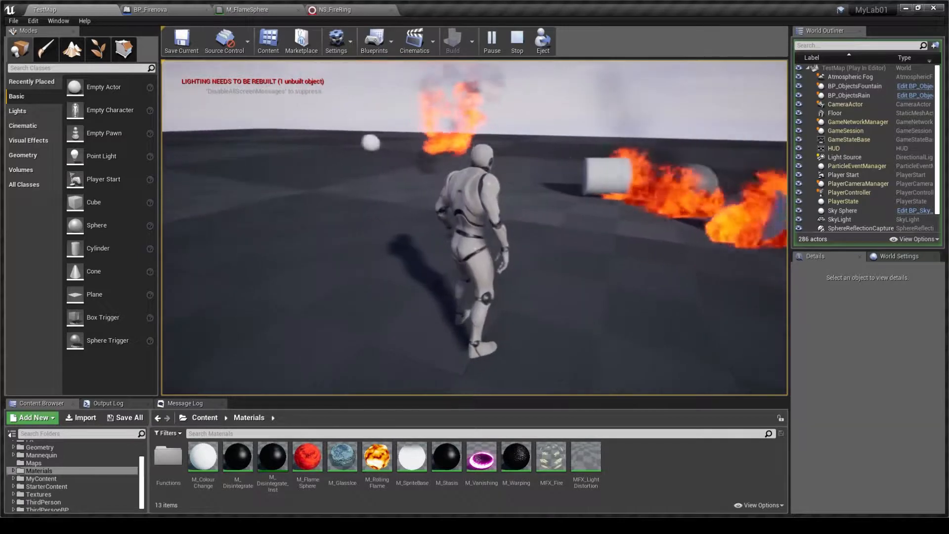
pyautogui.press('w')
pyautogui.press('a')
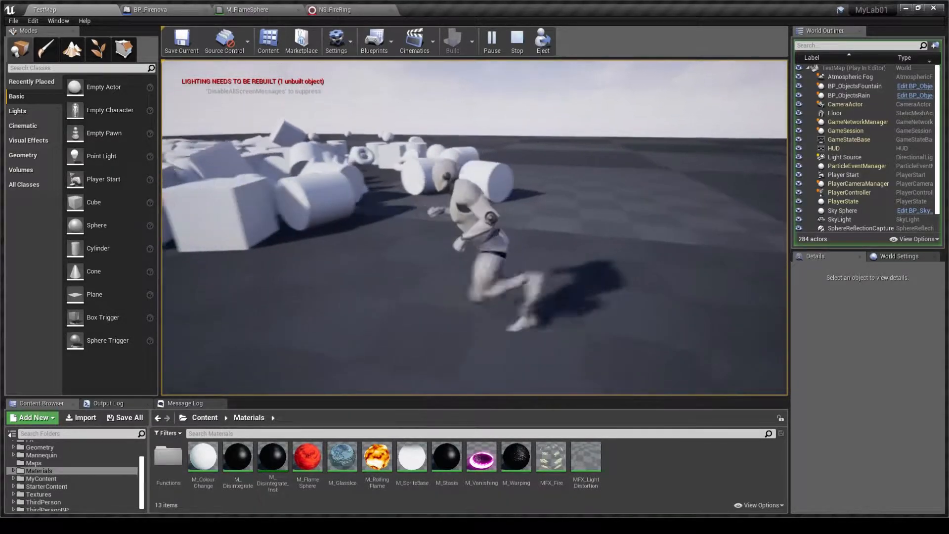
pyautogui.press('a')
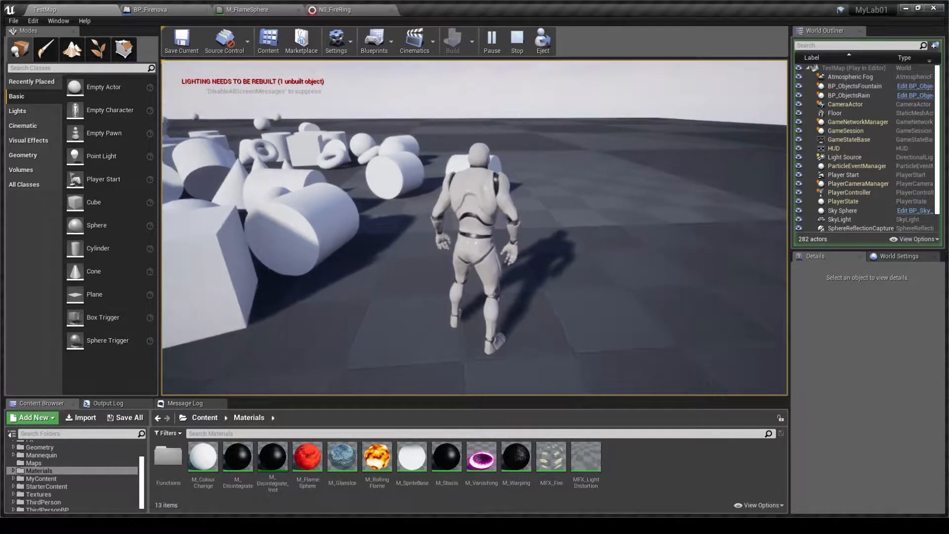
# Cast the fire nova beside the large pile of shapes and circle it to observe how the fire spreads between objects
pyautogui.press('f')
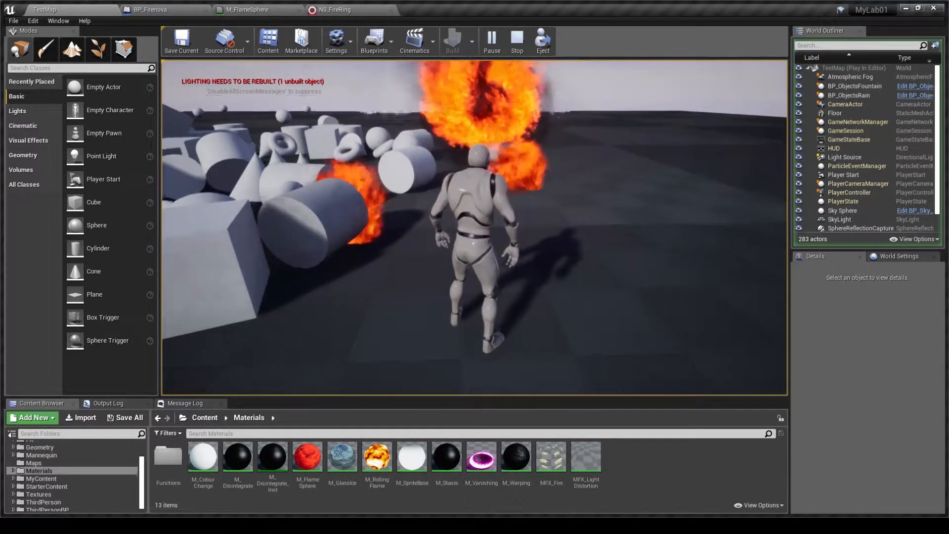
pyautogui.press('w')
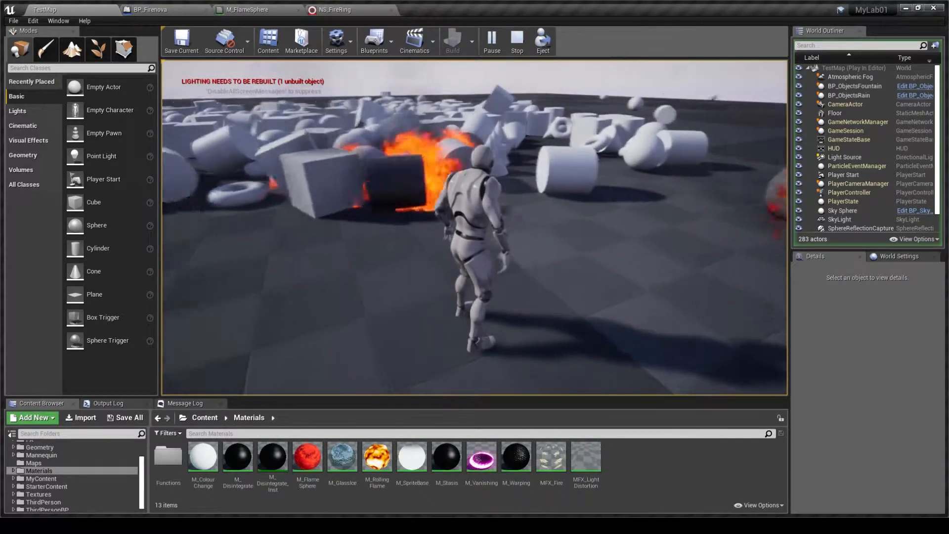
pyautogui.press('a')
pyautogui.press('a')
pyautogui.press('a')
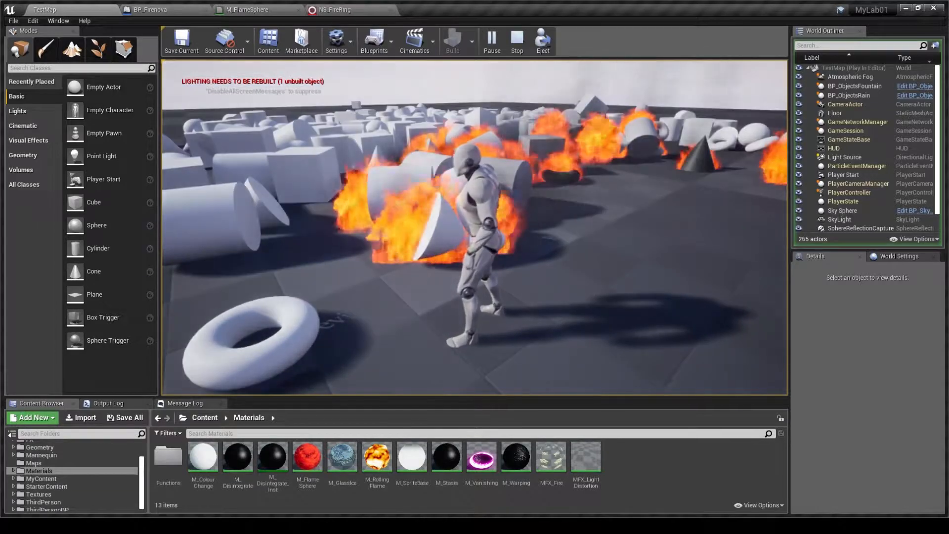
pyautogui.press('s')
pyautogui.press('a')
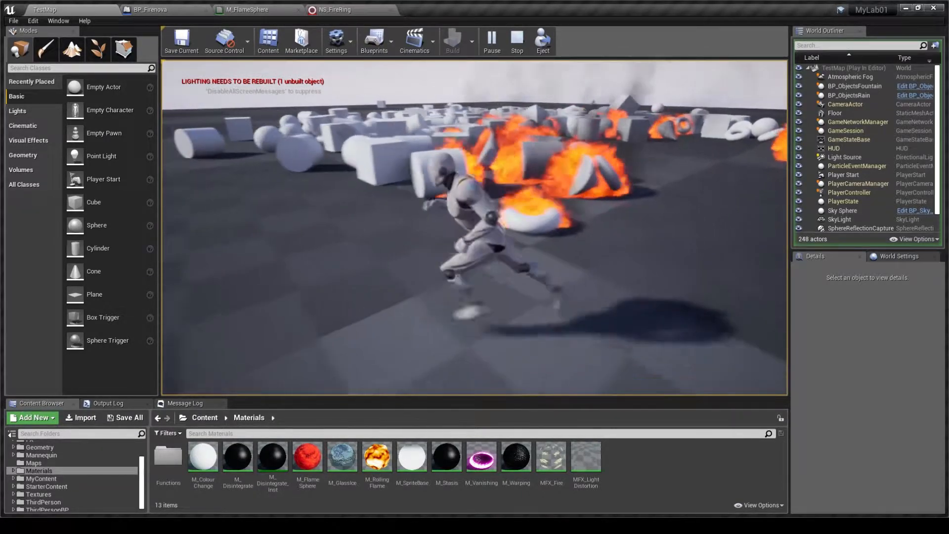
pyautogui.press('w')
pyautogui.press('a')
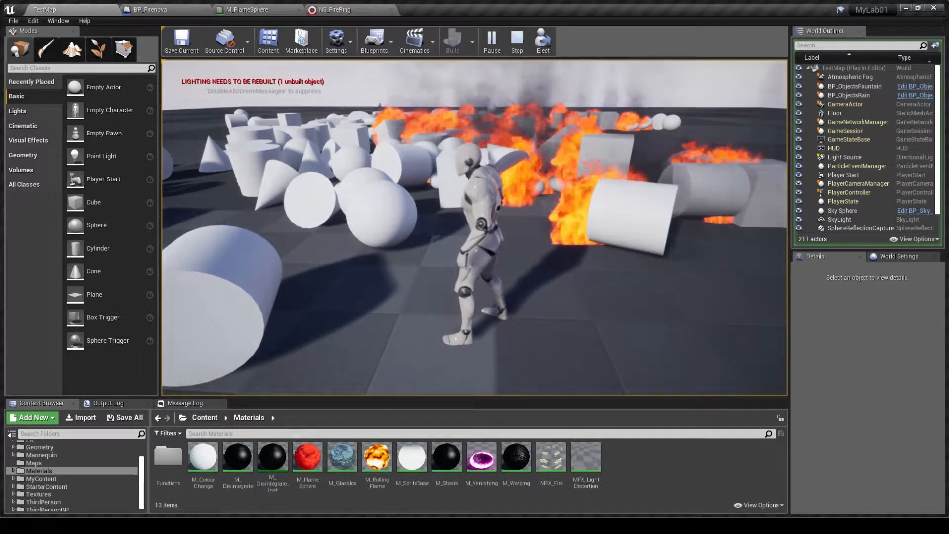
pyautogui.press('s')
pyautogui.press('a')
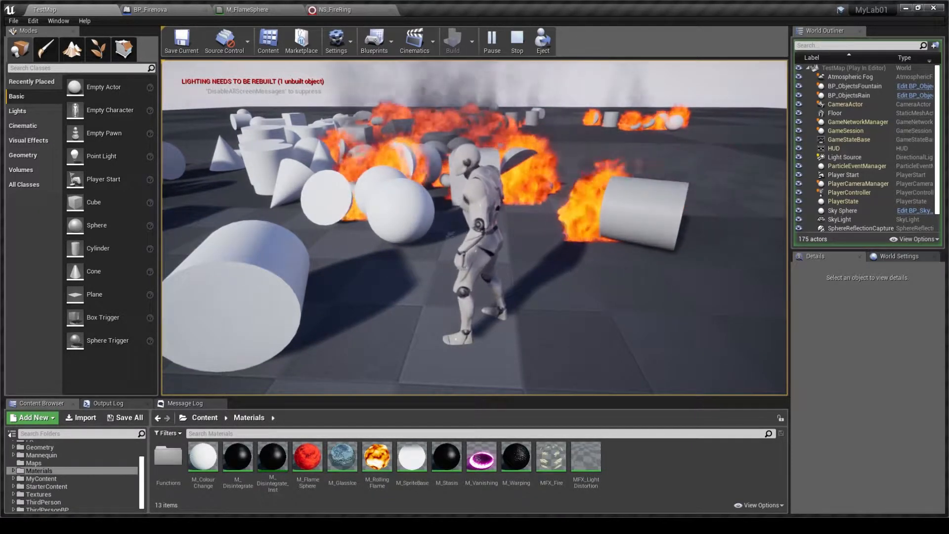
pyautogui.press('s')
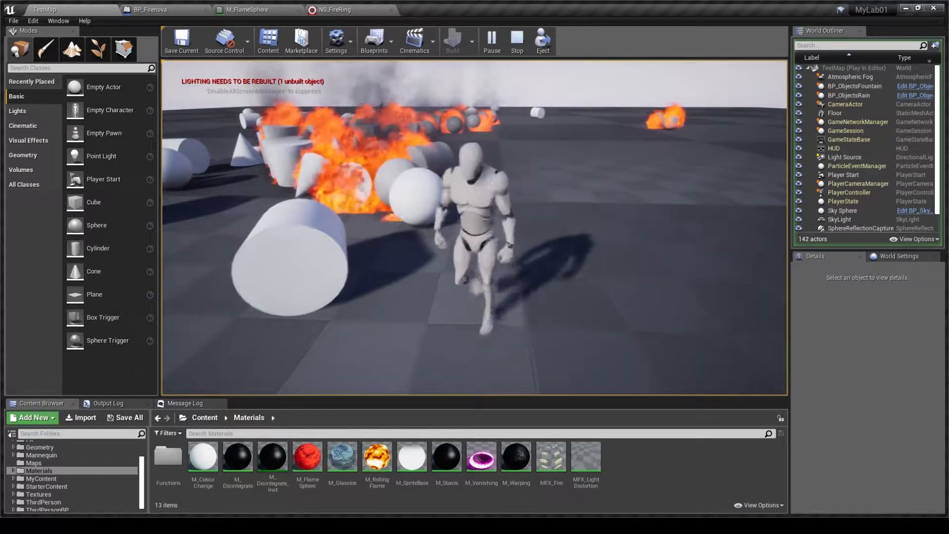
pyautogui.press('w')
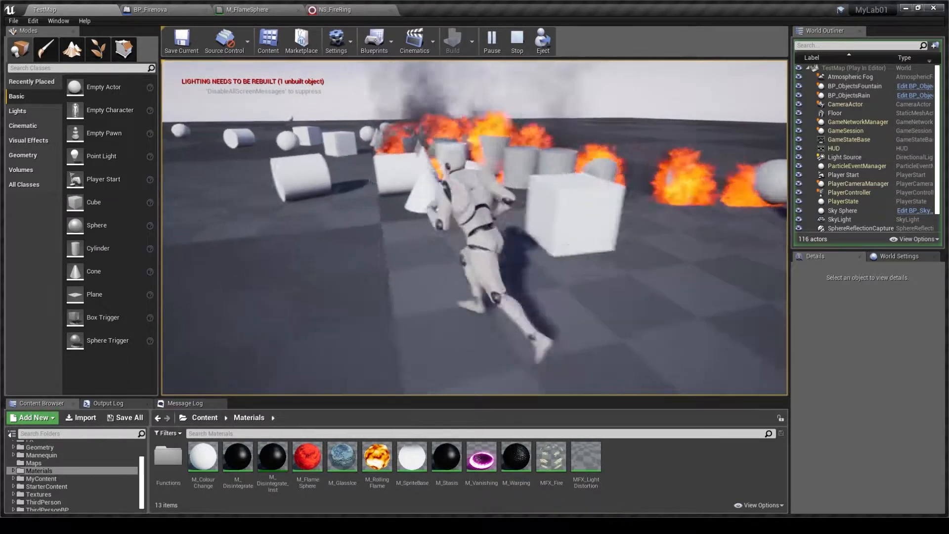
pyautogui.press('a')
pyautogui.press('w')
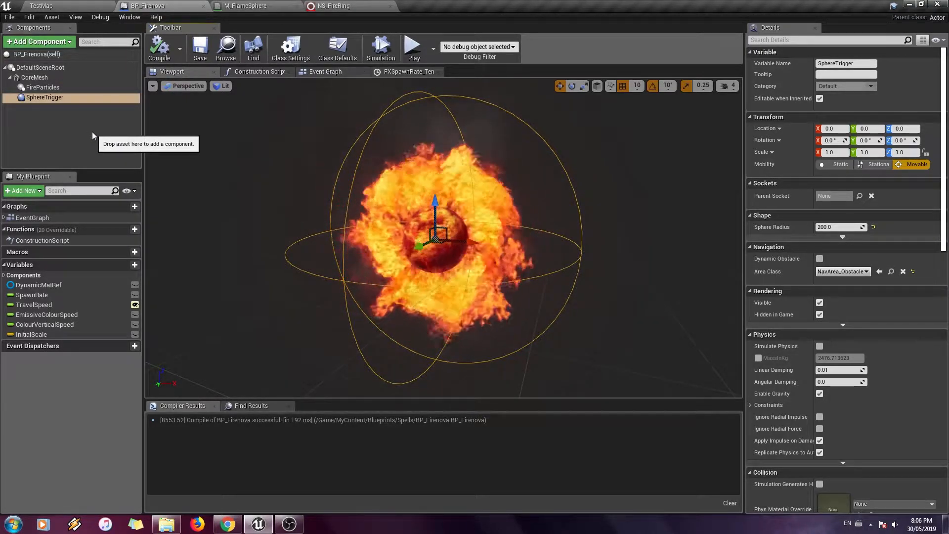
# Inspect the CoreMesh, FireParticles and SphereTrigger components of the BP_Firenova blueprint
pyautogui.click(88, 79)
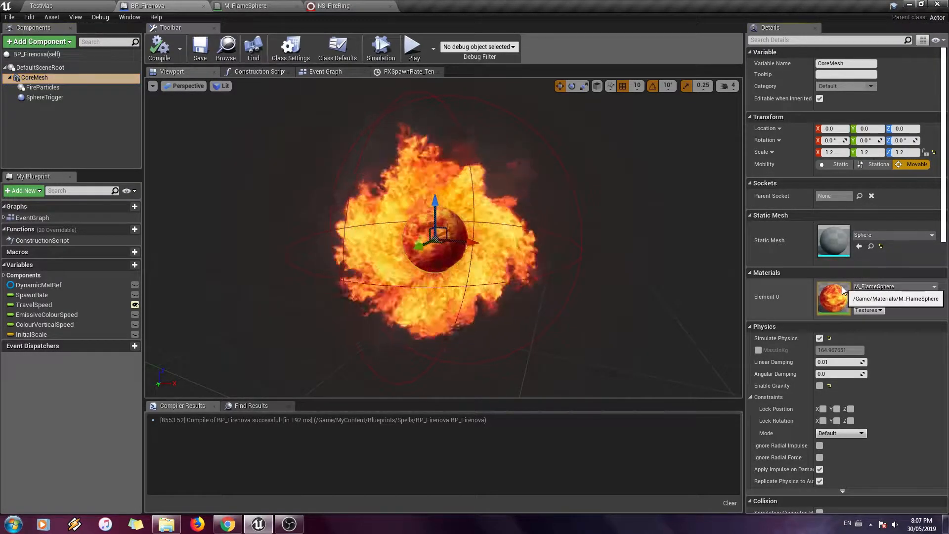
pyautogui.click(93, 90)
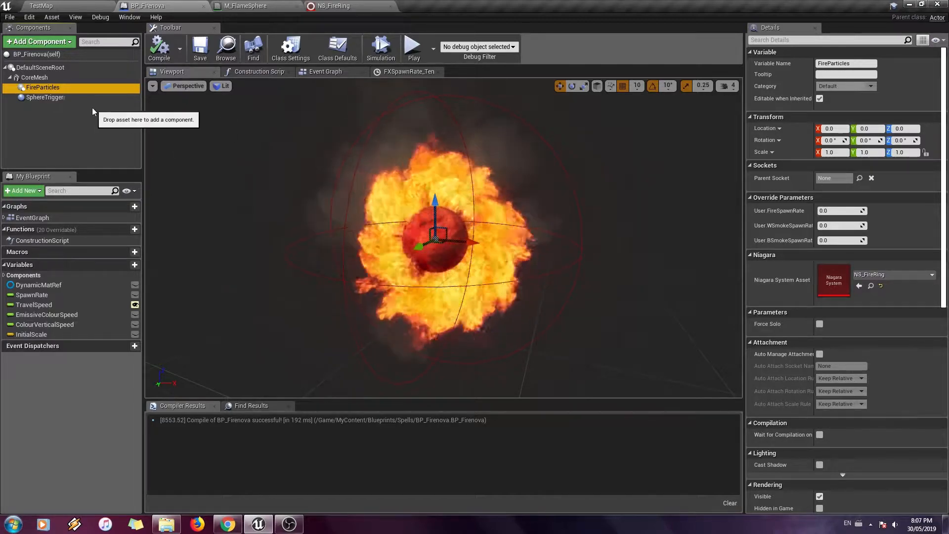
pyautogui.click(79, 101)
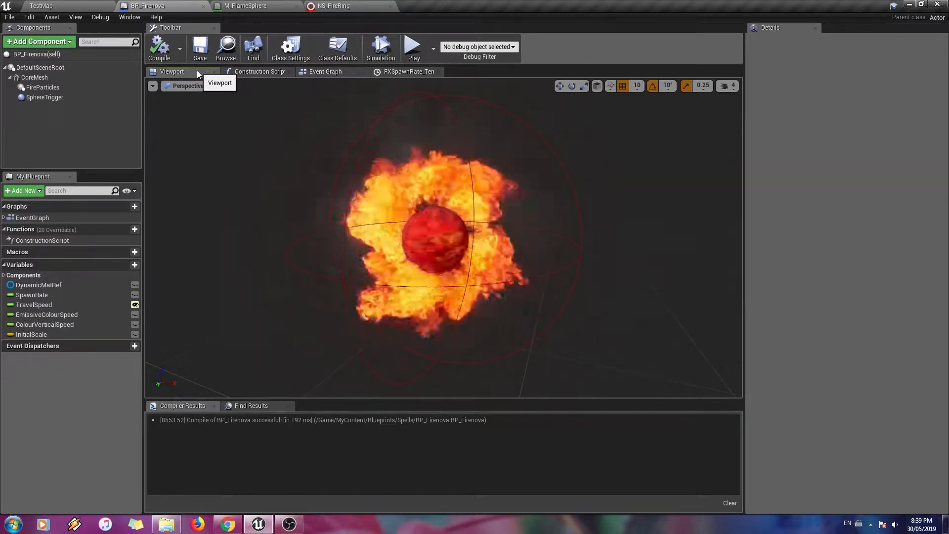
# Open BP_Firenova's Event Graph and examine the Event BeginPlay nodes that set the core mesh's physics linear velocity
pyautogui.click(325, 74)
pyautogui.moveTo(463, 280); pyautogui.dragTo(346, 246, button='right')
pyautogui.scroll(-1, 346, 245)
pyautogui.moveTo(403, 268); pyautogui.dragTo(527, 275, button='right')
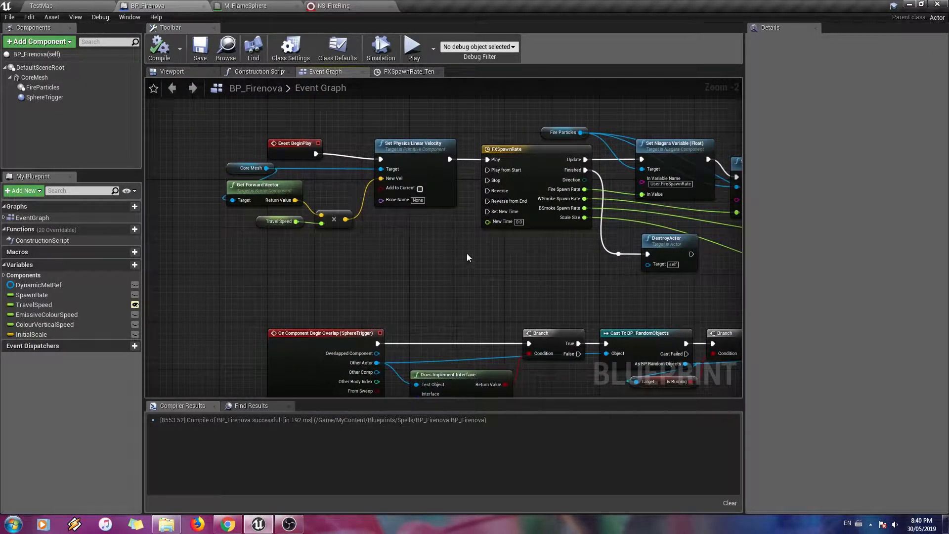
pyautogui.moveTo(467, 253); pyautogui.dragTo(472, 260, button='right')
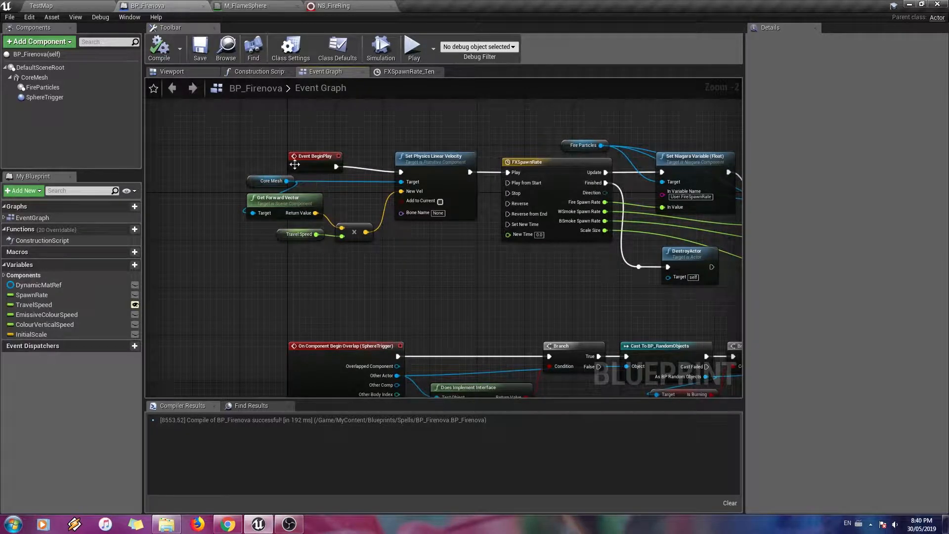
pyautogui.scroll(2, 438, 257)
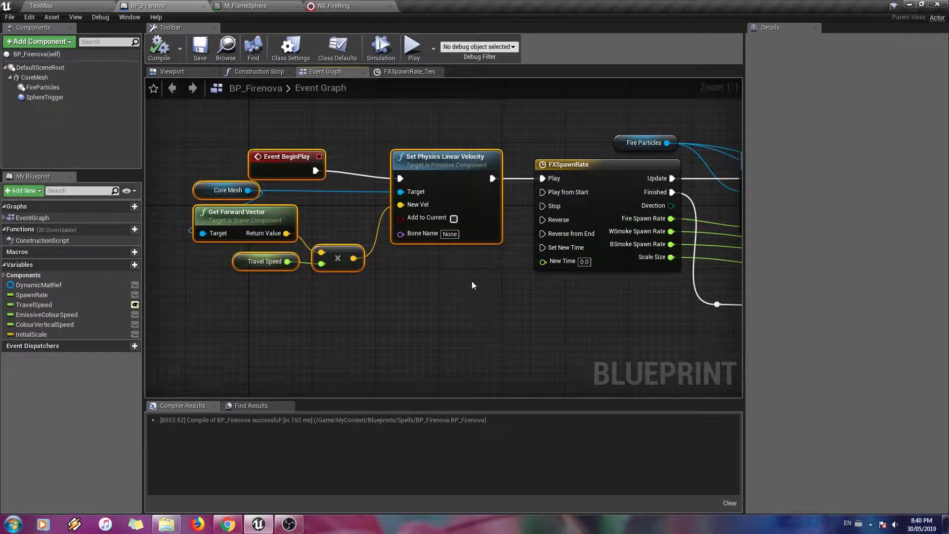
# Examine the three Set Niagara Variable nodes and the Set World Scale 3D node that follow the FXSpawnRate timeline
pyautogui.moveTo(580, 320); pyautogui.dragTo(378, 307, button='right')
pyautogui.scroll(-1, 383, 307)
pyautogui.moveTo(644, 327); pyautogui.dragTo(465, 307, button='right')
pyautogui.scroll(-1, 467, 309)
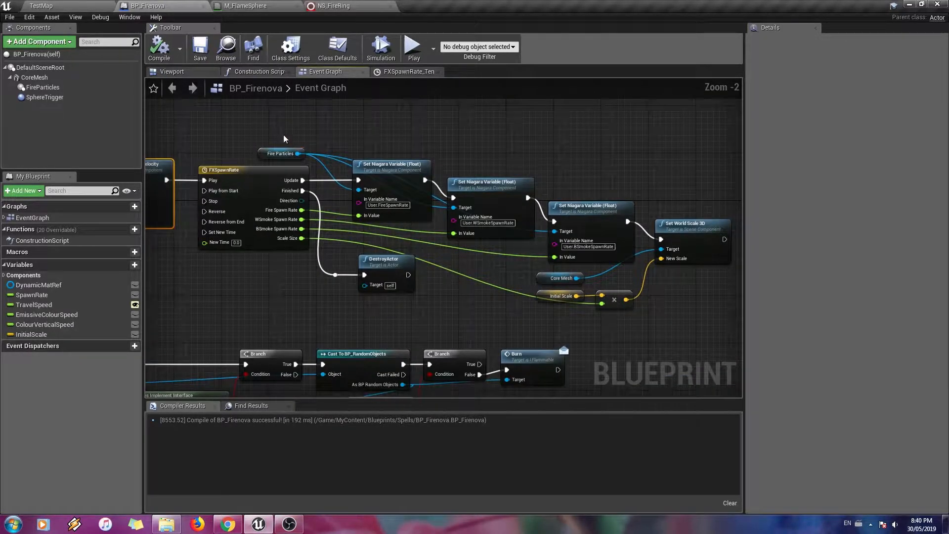
pyautogui.click(634, 329)
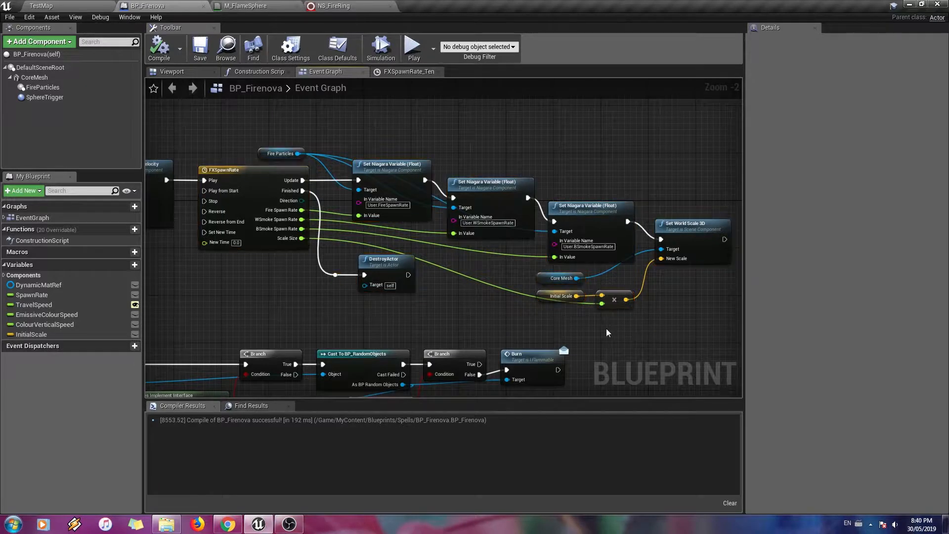
pyautogui.moveTo(606, 329); pyautogui.dragTo(616, 331, button='right')
pyautogui.scroll(1, 616, 331)
pyautogui.scroll(-1, 616, 330)
pyautogui.moveTo(551, 326)
pyautogui.mouseDown(button='right')
pyautogui.moveTo(559, 324)
pyautogui.moveTo(537, 320)
pyautogui.mouseUp(button='right')
pyautogui.click(570, 208)
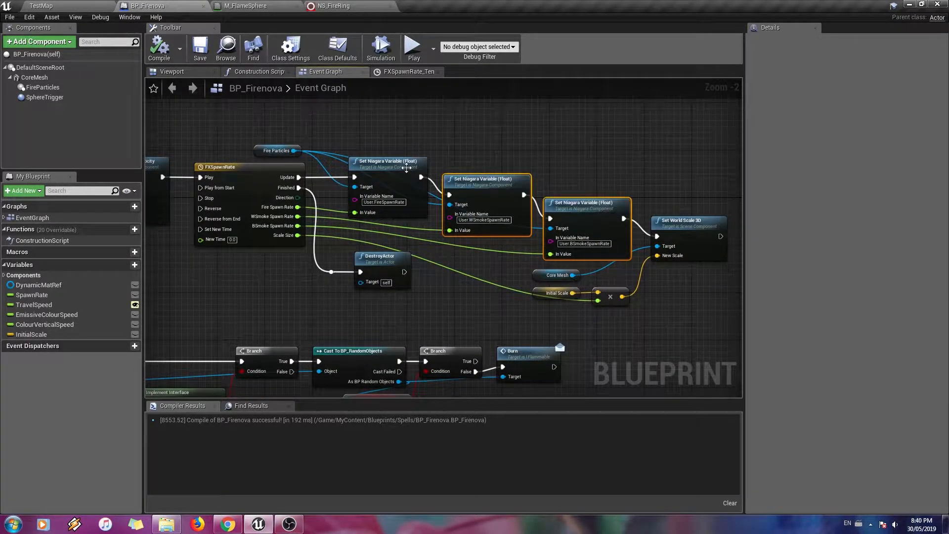
# Select the FXSpawnRate timeline node and examine its spawn rate and scale size outputs
pyautogui.moveTo(293, 273); pyautogui.dragTo(344, 286, button='right')
pyautogui.scroll(1, 344, 287)
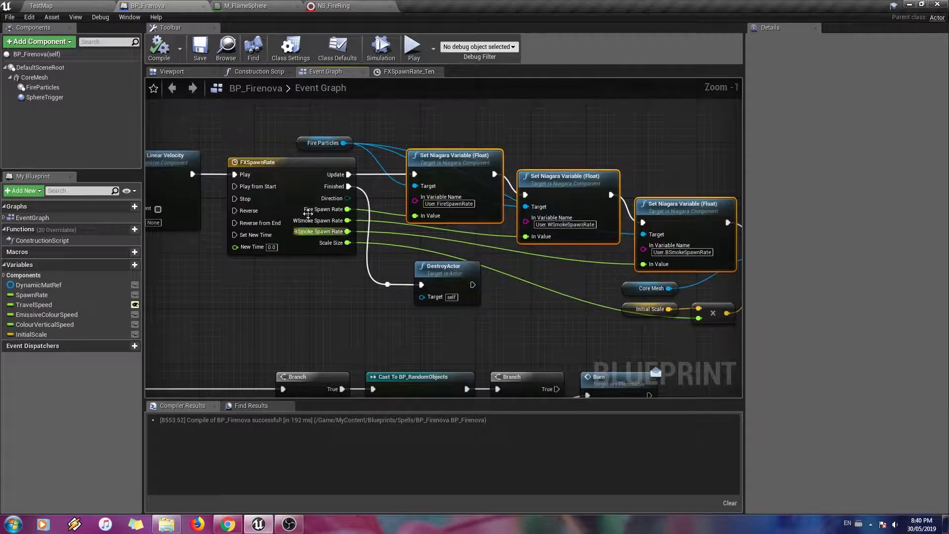
pyautogui.click(295, 164)
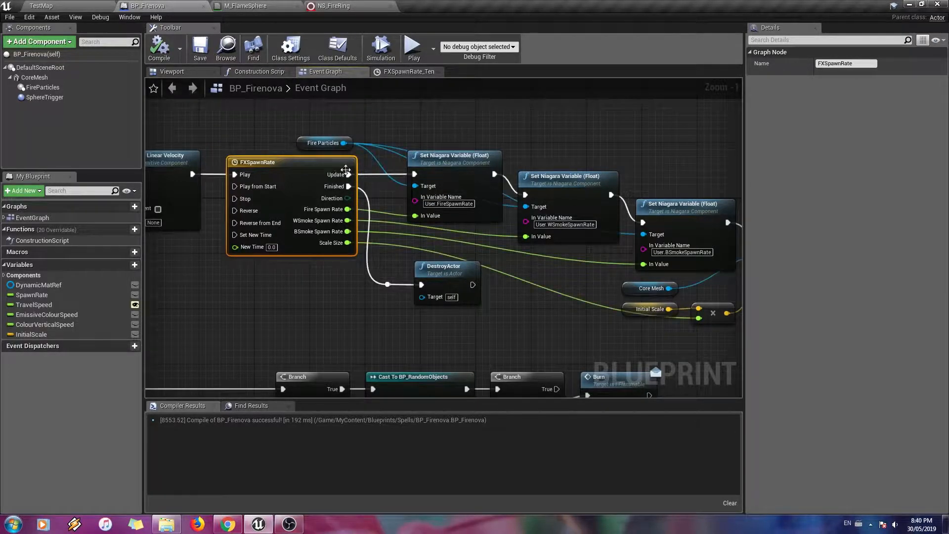
# Open the FXSpawnRate timeline and inspect the first key and the 4-second key of the FireSpawnRate curve
pyautogui.doubleClick(307, 165)
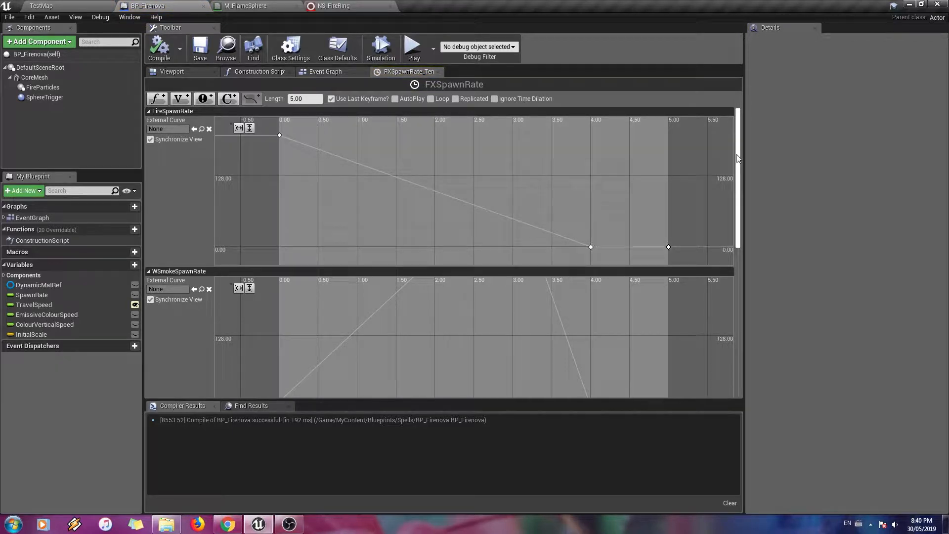
pyautogui.moveTo(739, 156)
pyautogui.mouseDown()
pyautogui.moveTo(739, 167)
pyautogui.moveTo(737, 150)
pyautogui.mouseUp()
pyautogui.scroll(-3, 709, 171)
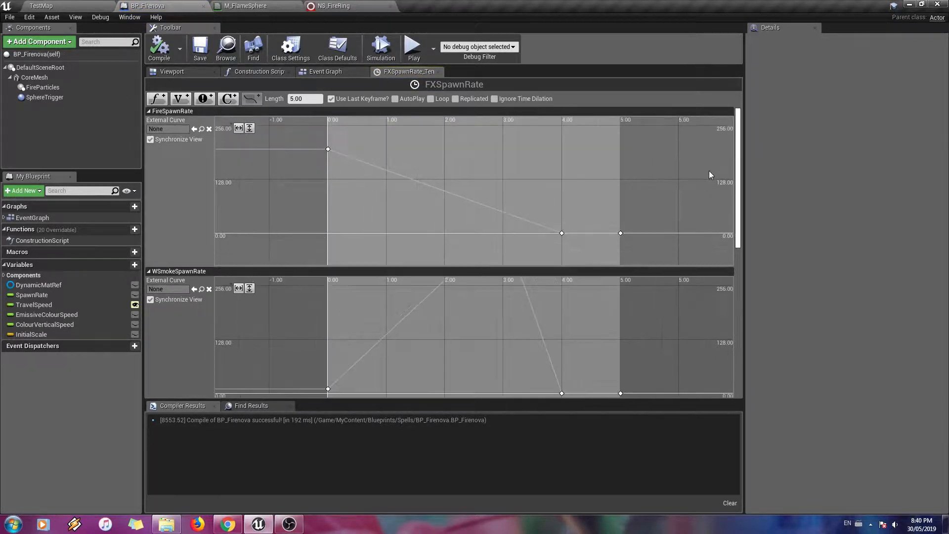
pyautogui.moveTo(740, 183); pyautogui.dragTo(738, 157)
pyautogui.moveTo(328, 150)
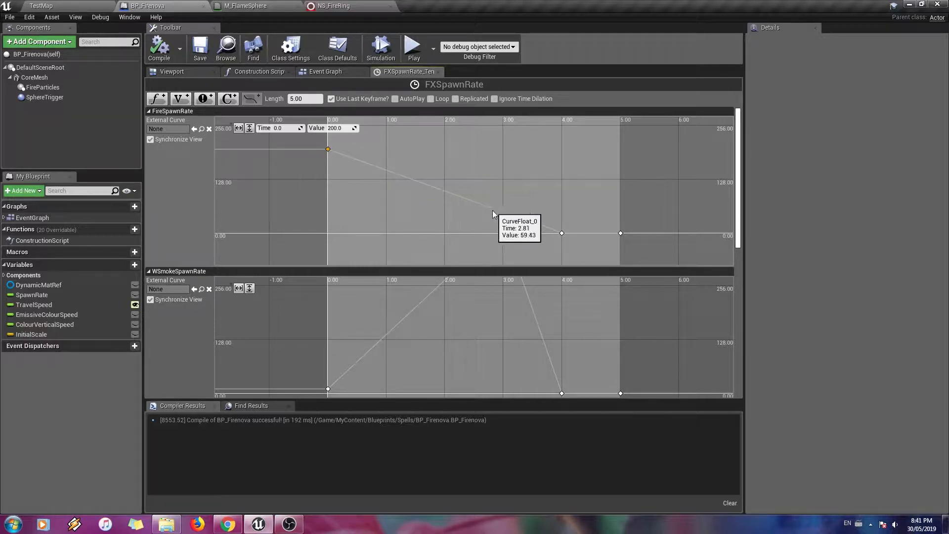
pyautogui.click(562, 232)
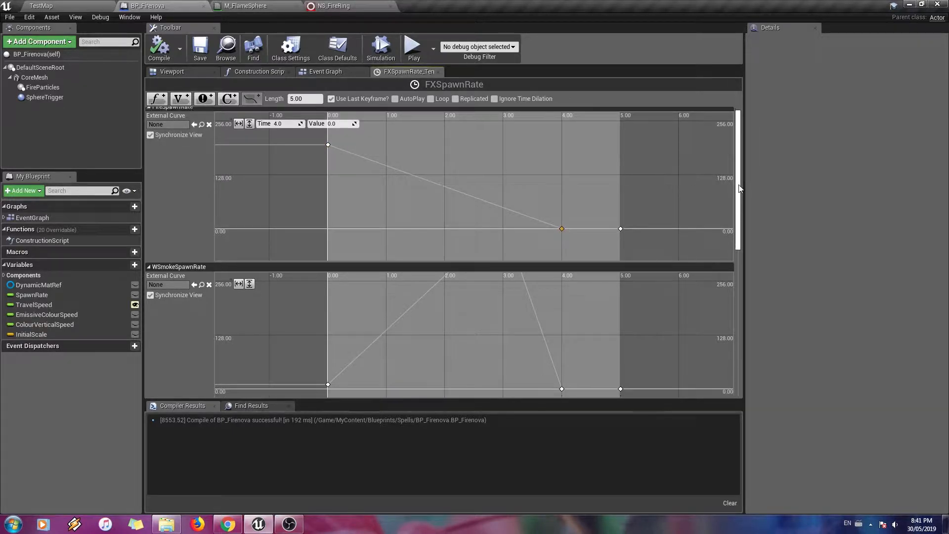
# Examine the WSmokeSpawnRate, BSmokeSpawnRate and ScaleSize curves of the FXSpawnRate timeline
pyautogui.moveTo(739, 185); pyautogui.dragTo(743, 227)
pyautogui.scroll(-2, 653, 231)
pyautogui.scroll(-2, 653, 233)
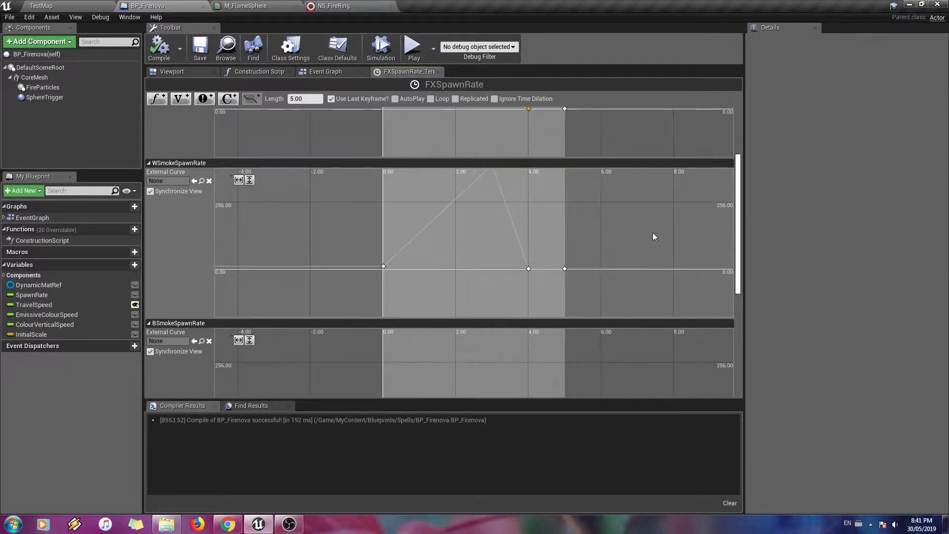
pyautogui.moveTo(741, 232)
pyautogui.mouseDown()
pyautogui.moveTo(740, 284)
pyautogui.moveTo(739, 235)
pyautogui.moveTo(740, 250)
pyautogui.mouseUp()
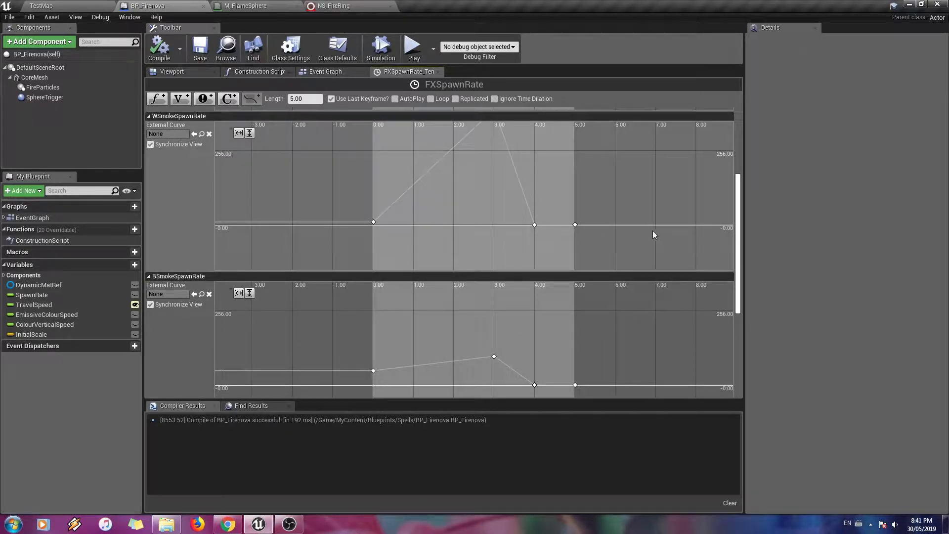
pyautogui.moveTo(737, 252); pyautogui.dragTo(742, 346)
pyautogui.scroll(-1, 590, 331)
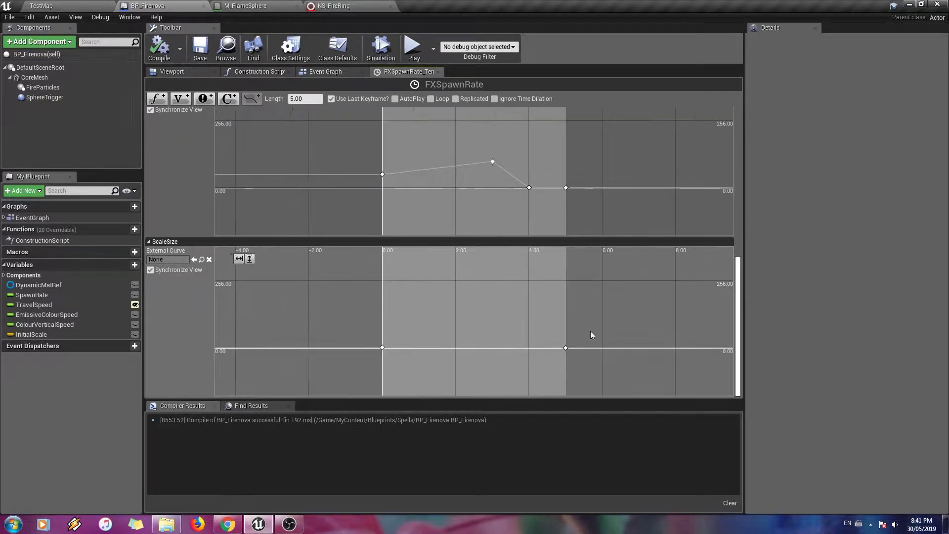
pyautogui.scroll(2, 591, 331)
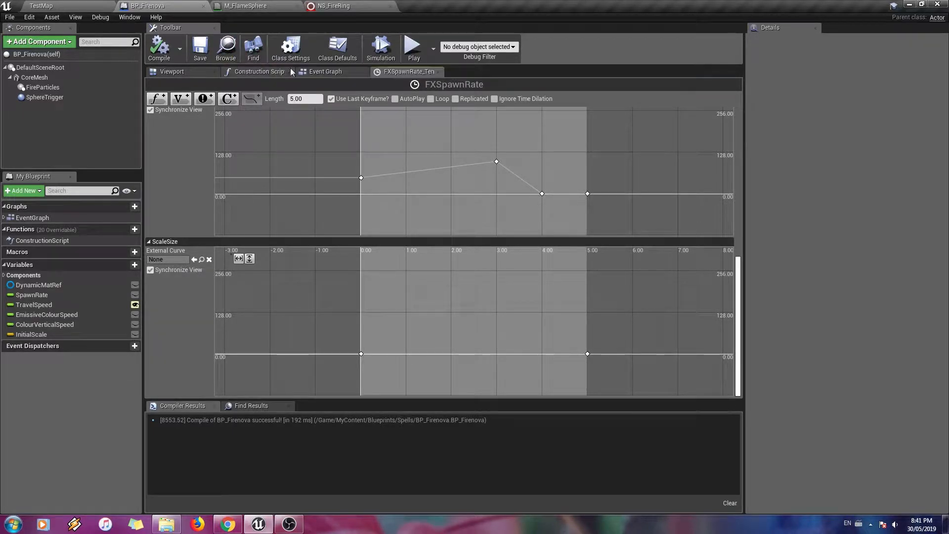
# Return to the Event Graph and examine the SphereTrigger overlap event, its Does Implement Interface check and the nodes leading to Burn
pyautogui.click(324, 72)
pyautogui.moveTo(329, 312); pyautogui.dragTo(436, 213, button='right')
pyautogui.scroll(-2, 364, 219)
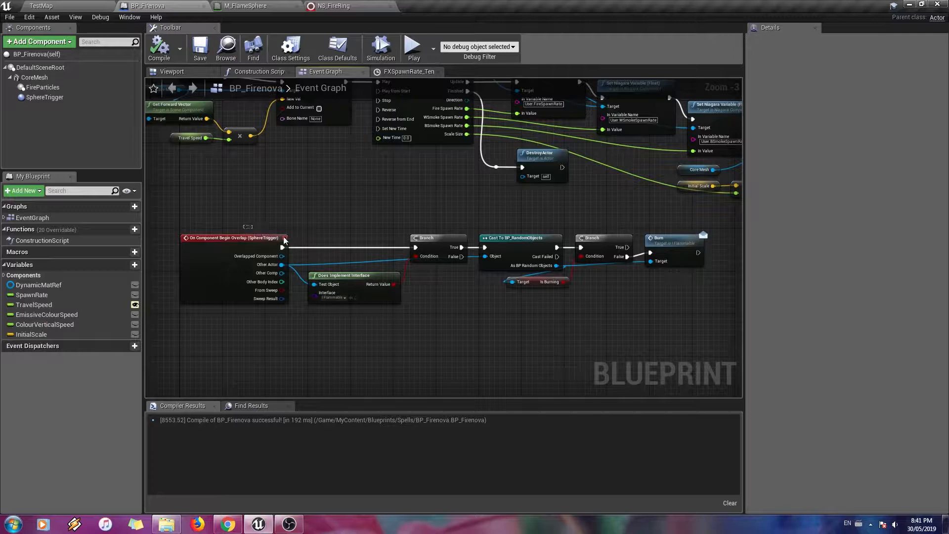
pyautogui.moveTo(344, 338); pyautogui.dragTo(419, 338, button='right')
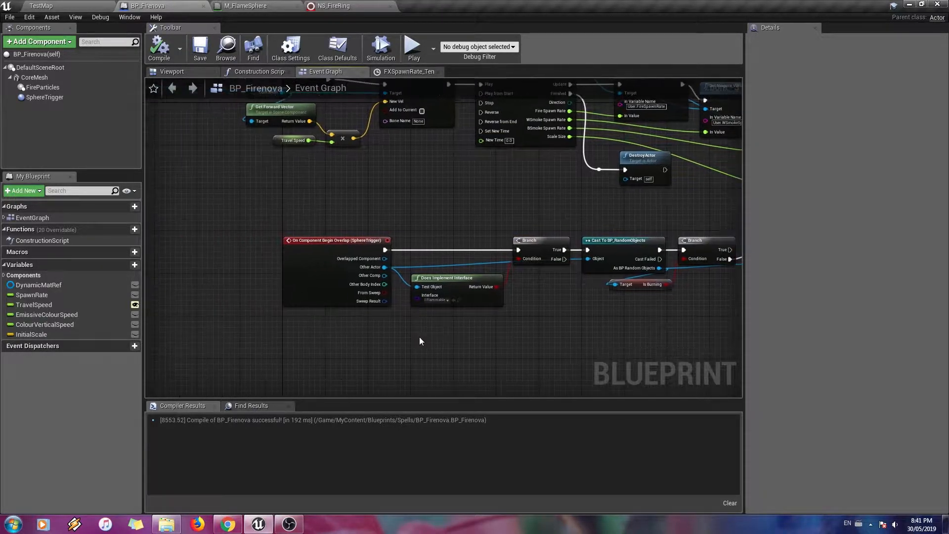
pyautogui.scroll(3, 419, 338)
pyautogui.moveTo(350, 320); pyautogui.dragTo(316, 352, button='right')
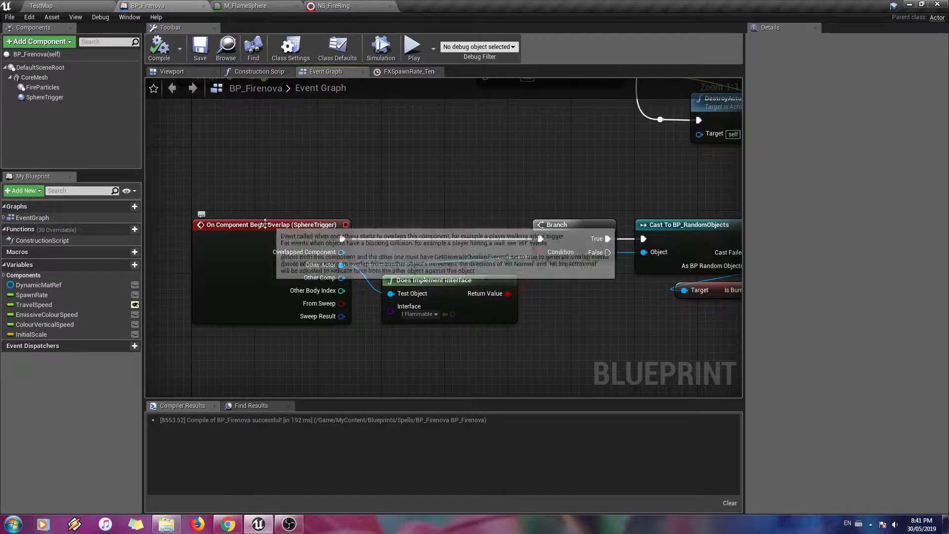
pyautogui.moveTo(266, 224); pyautogui.dragTo(400, 186, button='right')
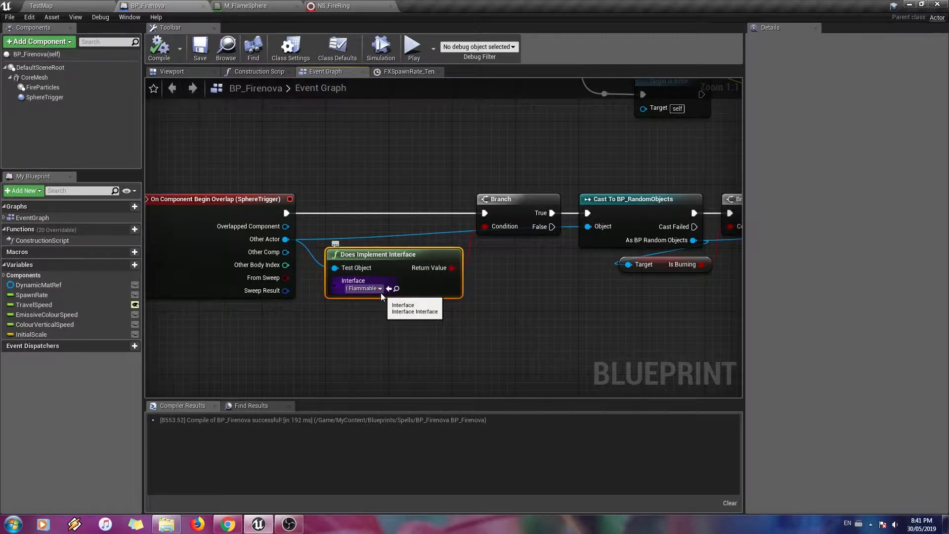
pyautogui.moveTo(477, 298); pyautogui.dragTo(214, 300, button='right')
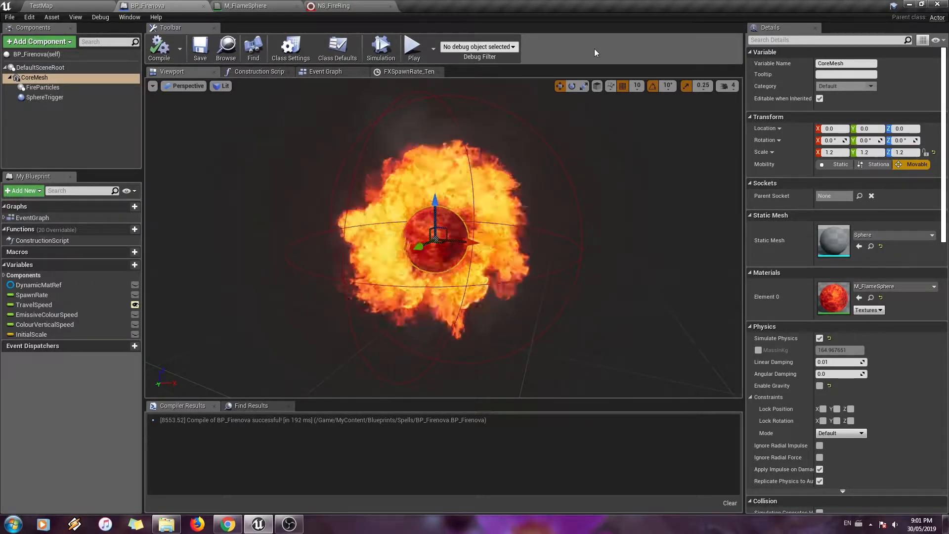
# Open the CoreMesh's M_FlameSphere material and inspect the Panner nodes fed by ColourSpeed and EmissiveSpeed
pyautogui.doubleClick(835, 296)
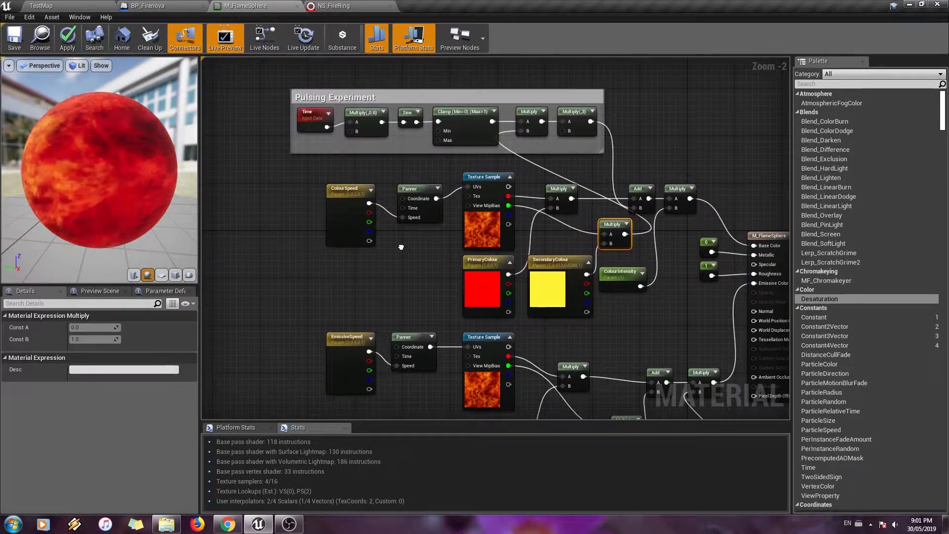
pyautogui.moveTo(401, 247); pyautogui.dragTo(340, 165, button='right')
pyautogui.scroll(1, 342, 181)
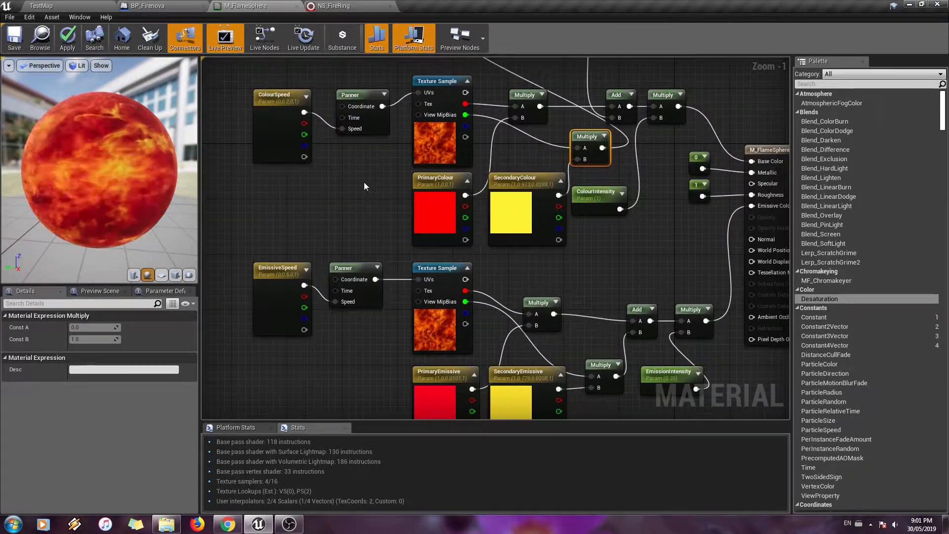
pyautogui.moveTo(364, 183)
pyautogui.mouseDown(button='right')
pyautogui.moveTo(379, 215)
pyautogui.moveTo(360, 182)
pyautogui.mouseUp(button='right')
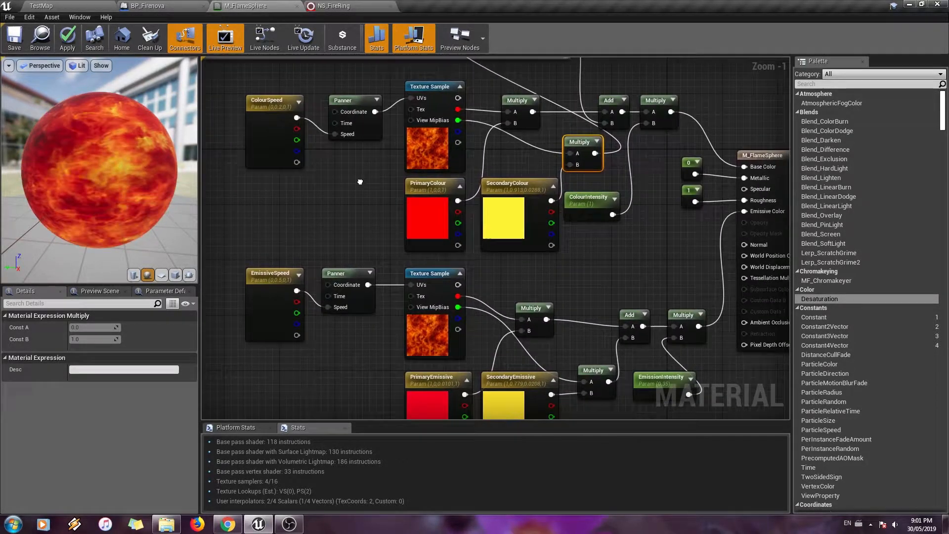
pyautogui.click(351, 102)
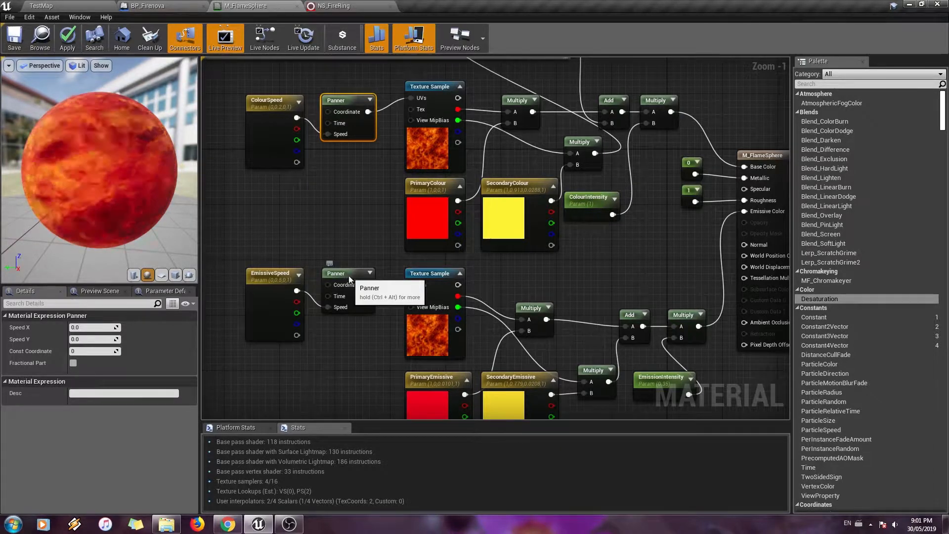
pyautogui.moveTo(373, 159); pyautogui.dragTo(340, 188, button='right')
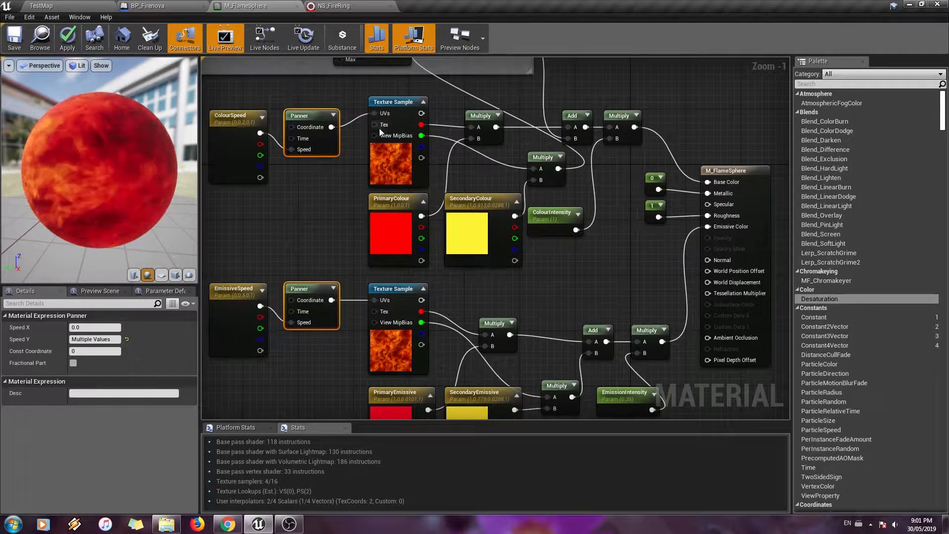
# Inspect the fire Texture Sample nodes in the colour and emissive branches, along with the emissive Panner
pyautogui.click(389, 327)
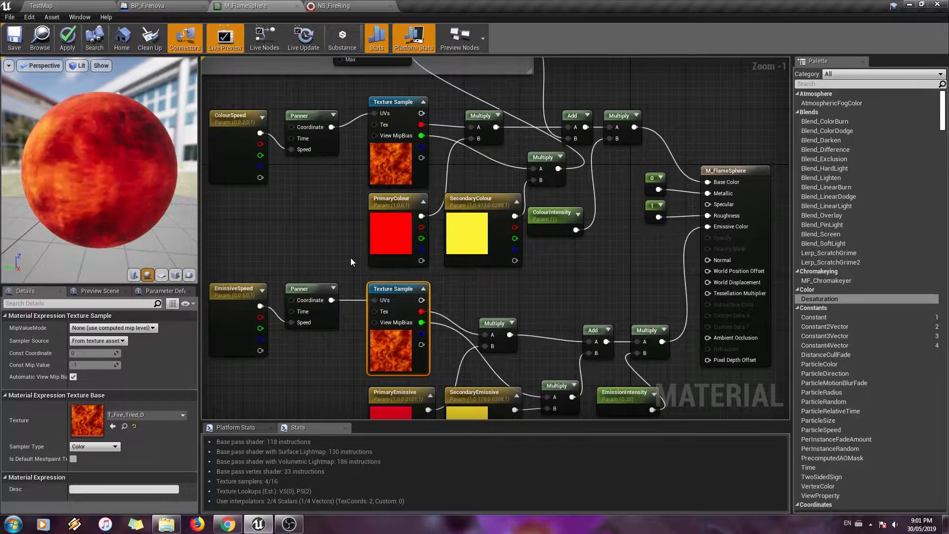
pyautogui.moveTo(351, 257); pyautogui.dragTo(325, 221, button='right')
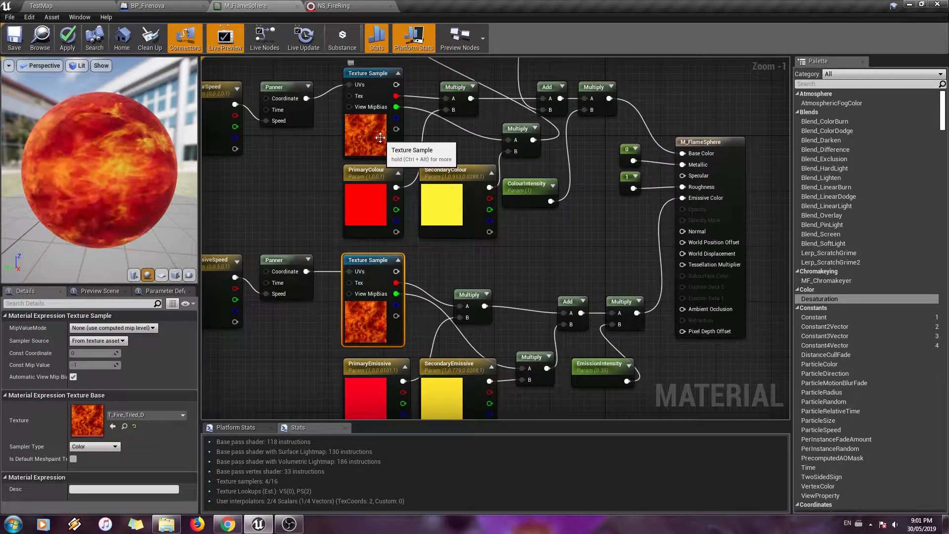
pyautogui.moveTo(380, 138); pyautogui.dragTo(357, 203, button='right')
pyautogui.scroll(-1, 357, 203)
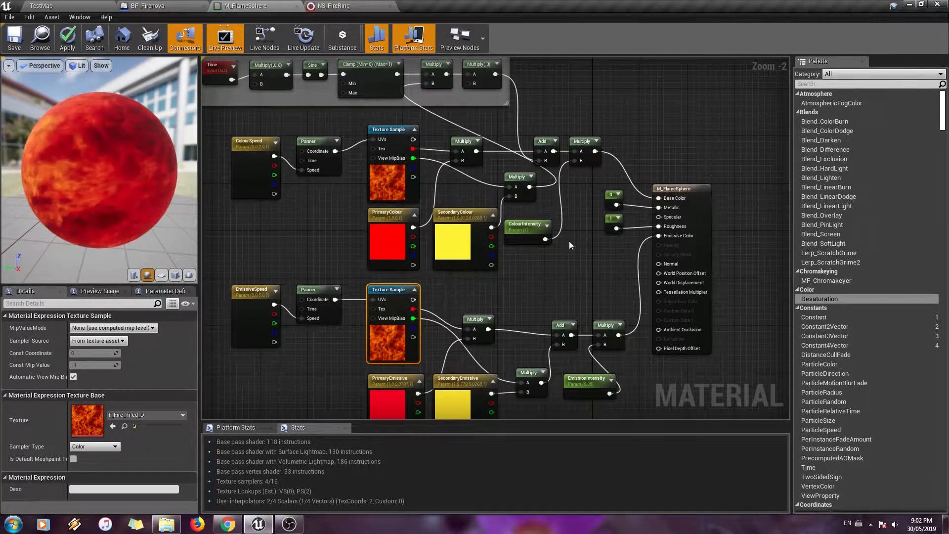
pyautogui.click(313, 291)
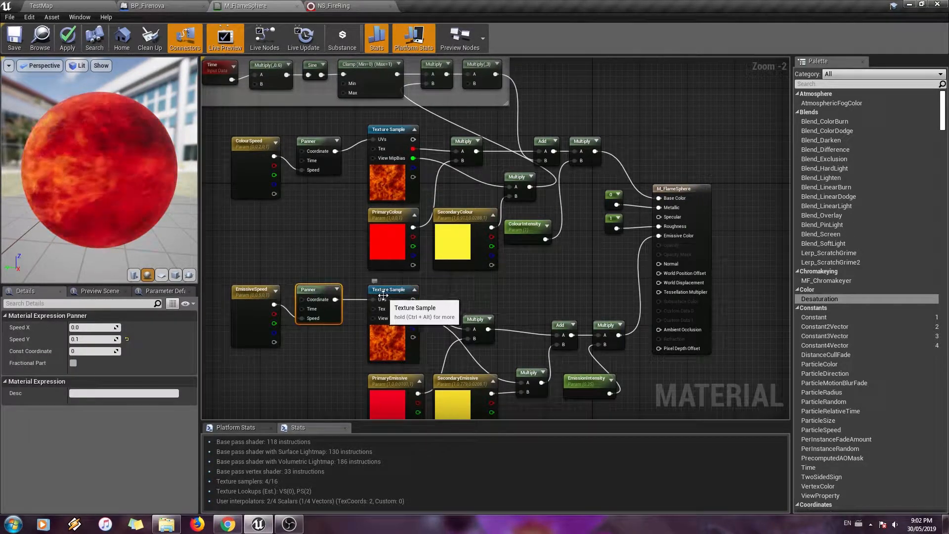
pyautogui.click(385, 294)
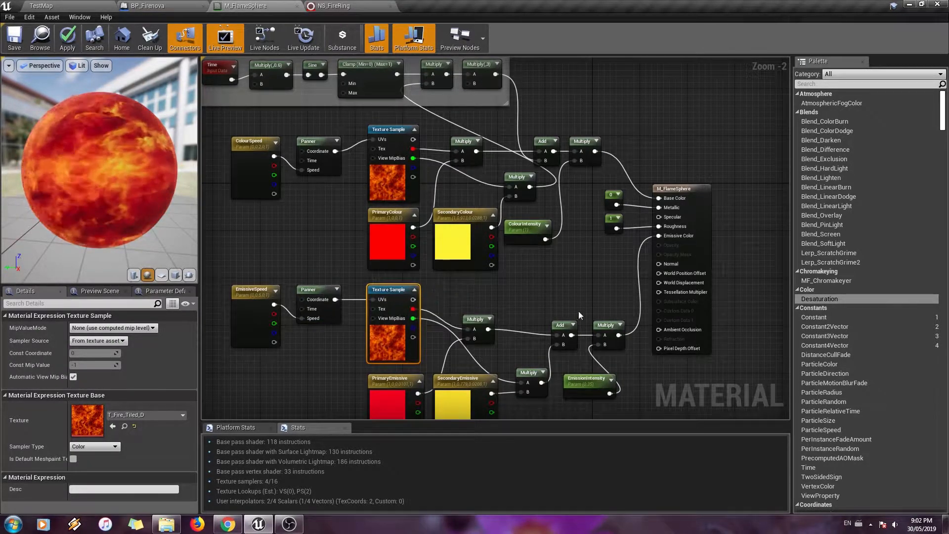
# Examine how the colour and emissive branches reach the material output, and inspect the ColourSpeed vector parameter's default value
pyautogui.moveTo(598, 242); pyautogui.dragTo(677, 196, button='right')
pyautogui.scroll(1, 598, 242)
pyautogui.moveTo(598, 243); pyautogui.dragTo(595, 267, button='right')
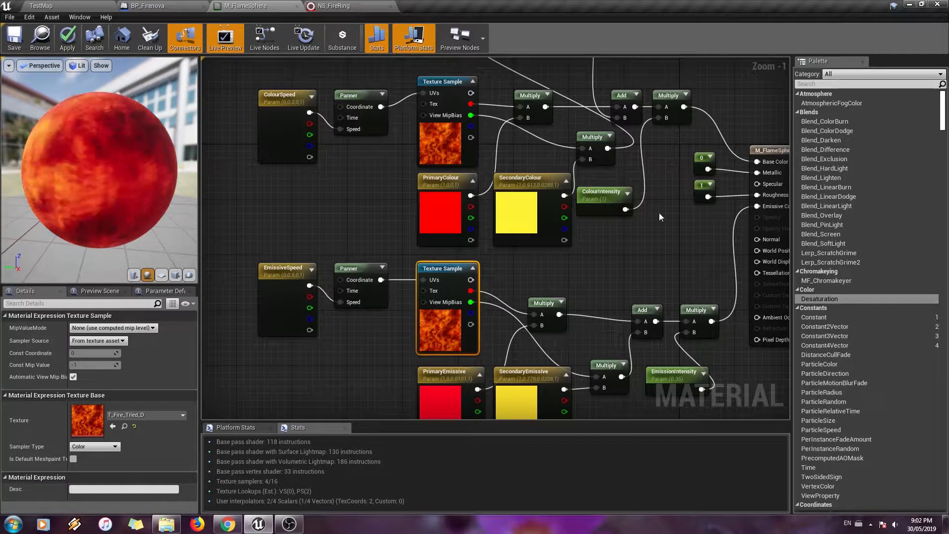
pyautogui.moveTo(331, 183); pyautogui.dragTo(371, 184, button='right')
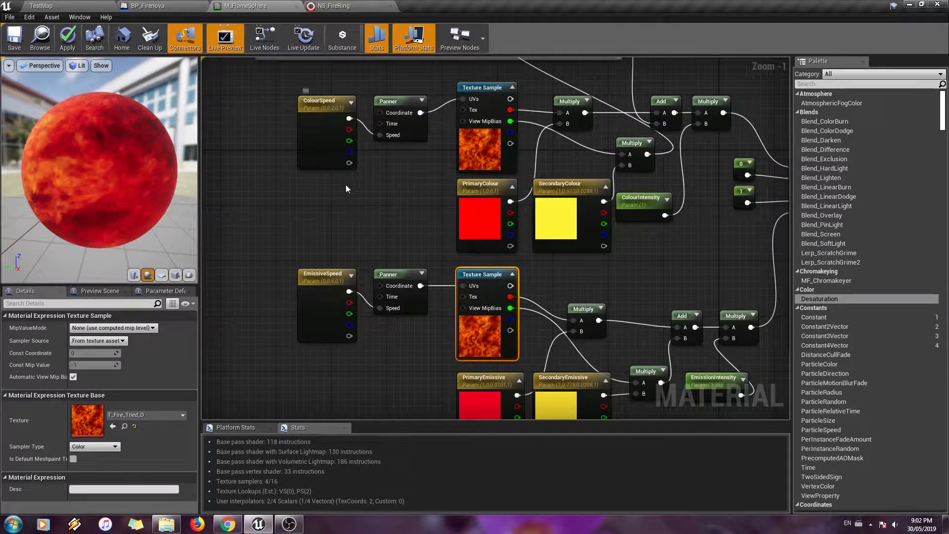
pyautogui.moveTo(345, 185); pyautogui.dragTo(344, 203, button='right')
pyautogui.click(328, 139)
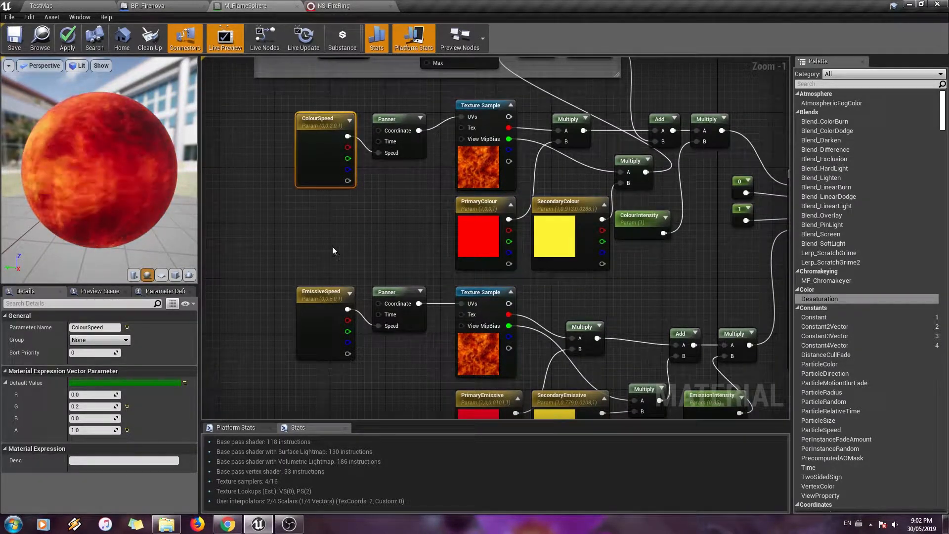
pyautogui.moveTo(360, 260); pyautogui.dragTo(307, 235, button='right')
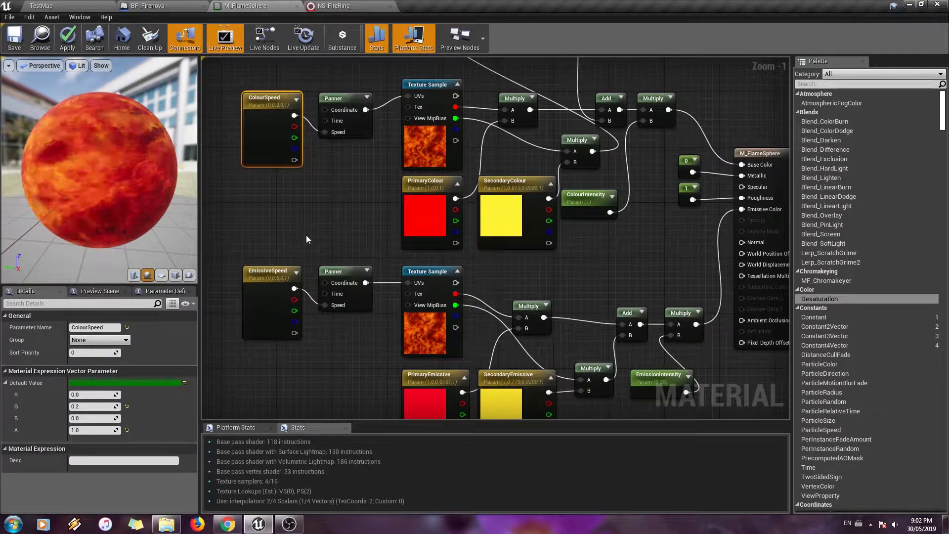
pyautogui.moveTo(304, 231); pyautogui.dragTo(358, 291, button='right')
# Examine the Pulsing Experiment node group and rotate the material preview sphere to view the pulsing effect
pyautogui.scroll(-1, 329, 204)
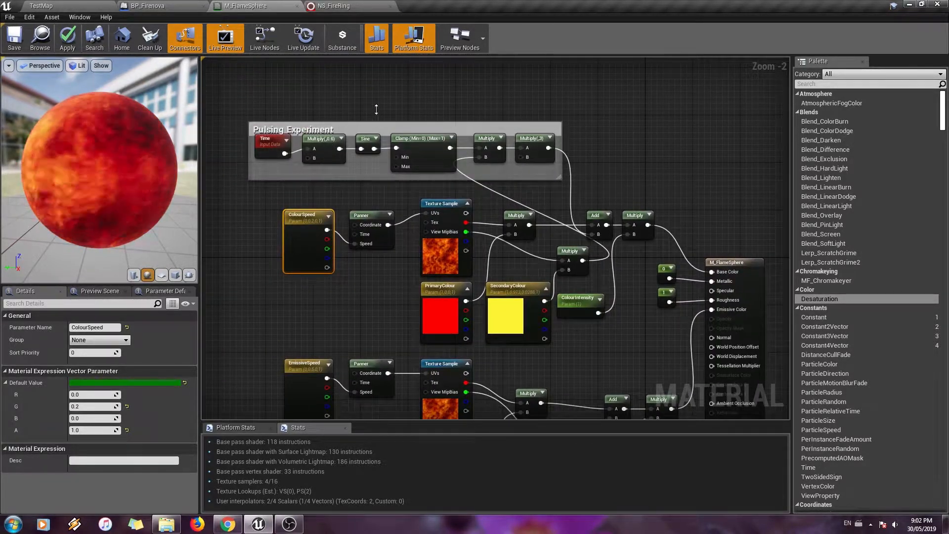
pyautogui.scroll(2, 378, 100)
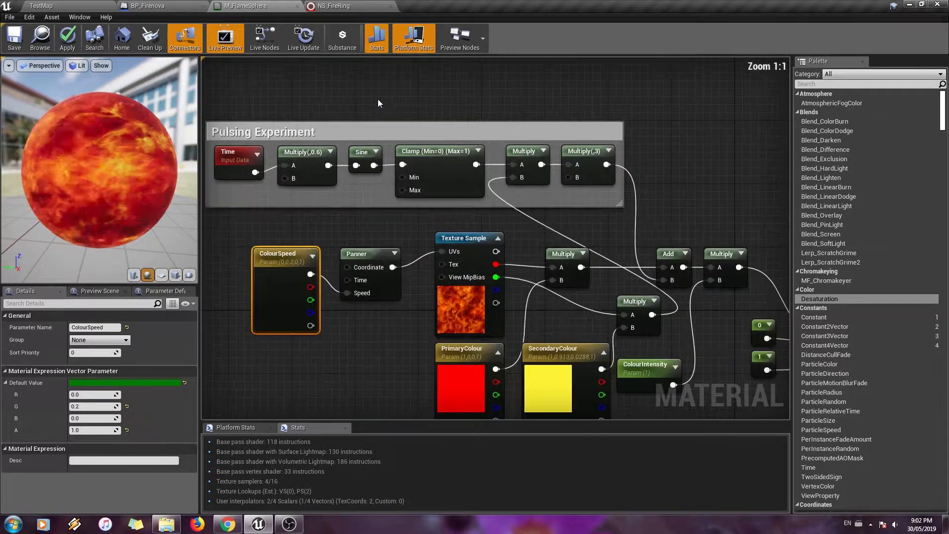
pyautogui.moveTo(377, 99); pyautogui.dragTo(431, 86, button='right')
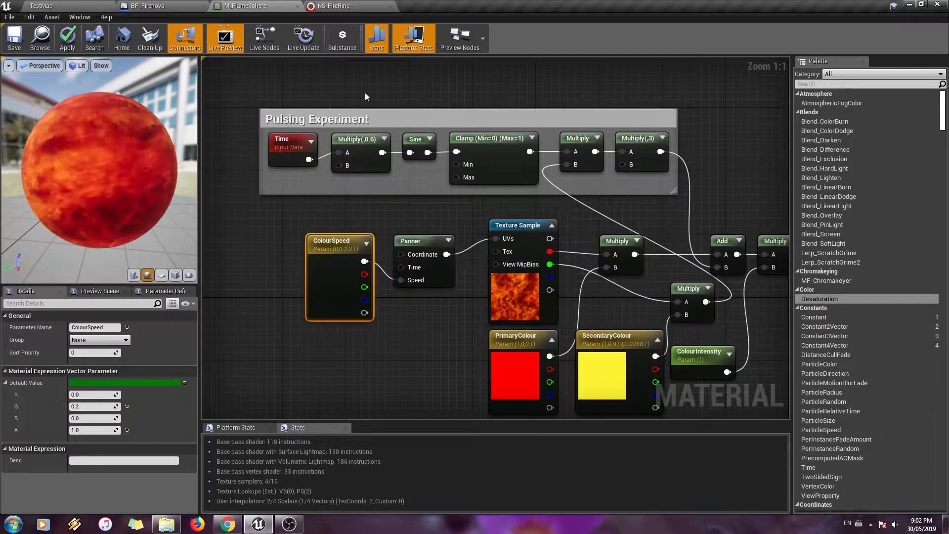
pyautogui.moveTo(70, 151); pyautogui.dragTo(47, 129)
pyautogui.moveTo(281, 215); pyautogui.dragTo(251, 197, button='right')
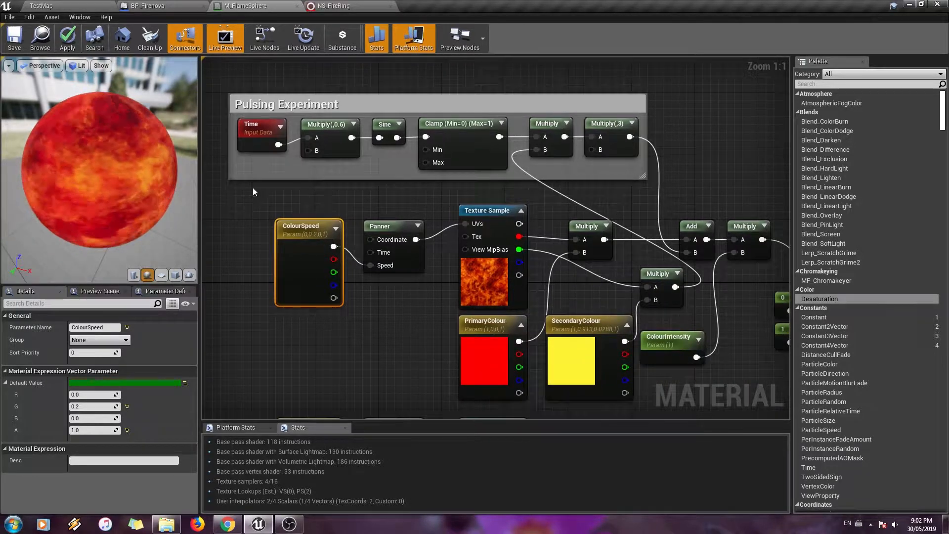
pyautogui.moveTo(551, 94)
pyautogui.mouseDown()
pyautogui.moveTo(550, 124)
pyautogui.moveTo(552, 88)
pyautogui.mouseUp()
pyautogui.moveTo(669, 113); pyautogui.dragTo(675, 101, button='right')
# Inspect the Time and Sine nodes of the pulsing group and trace its output into the colour branch's Add node
pyautogui.click(317, 167)
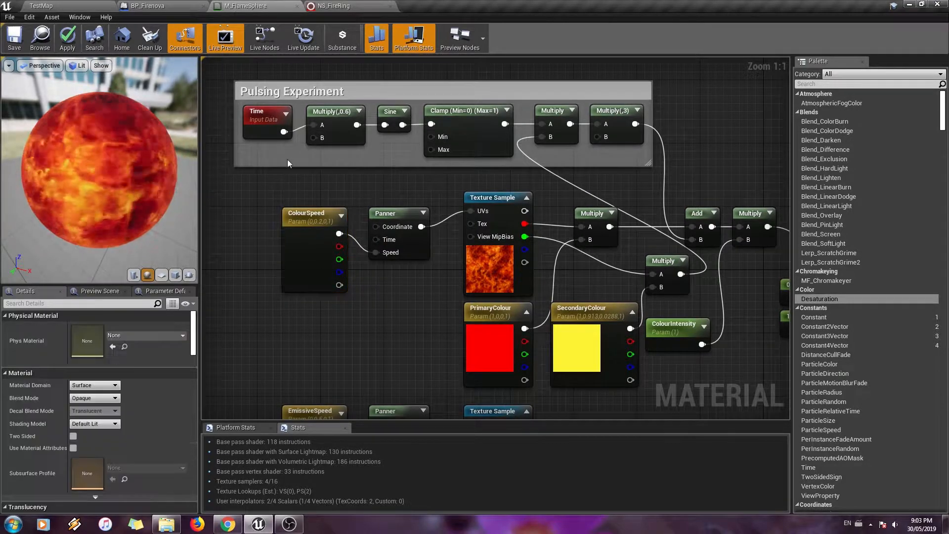
pyautogui.click(264, 112)
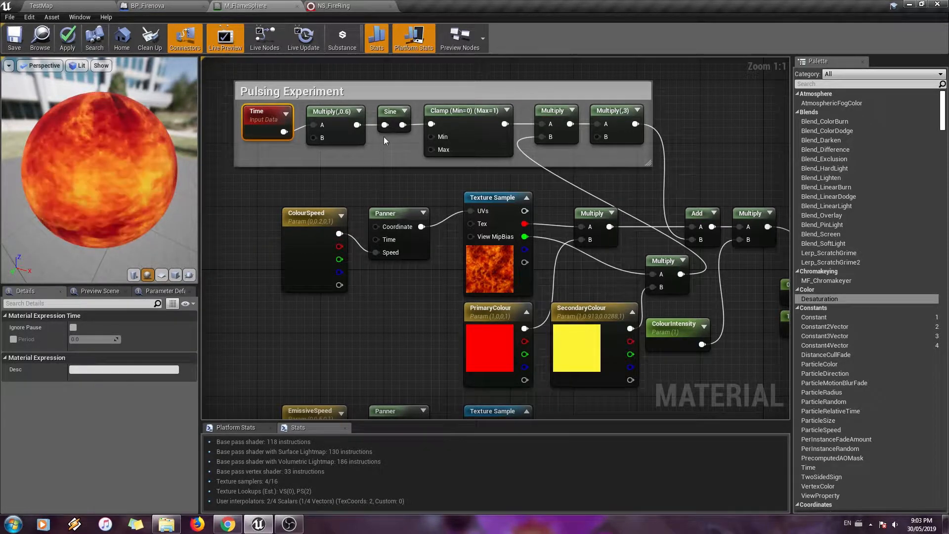
pyautogui.click(395, 116)
pyautogui.moveTo(397, 182); pyautogui.dragTo(337, 161, button='right')
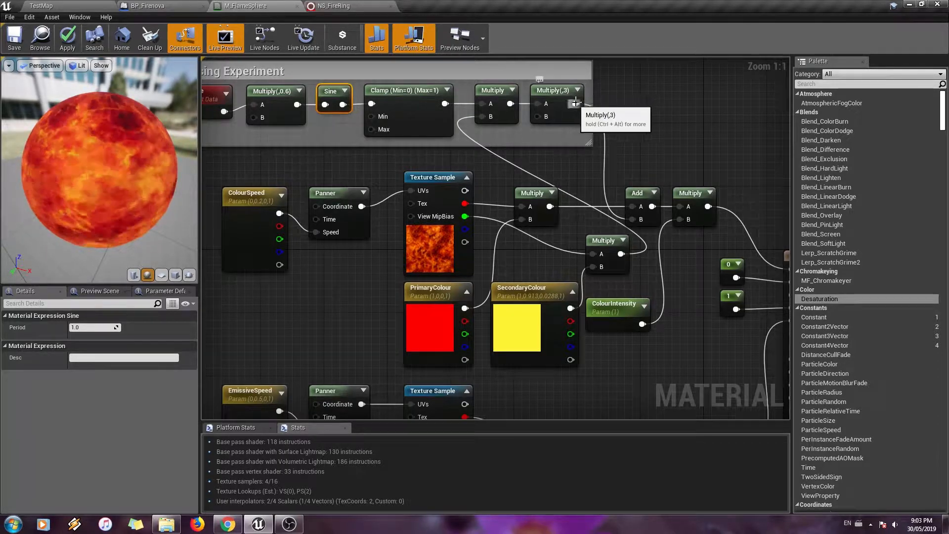
pyautogui.moveTo(595, 218); pyautogui.dragTo(573, 177, button='right')
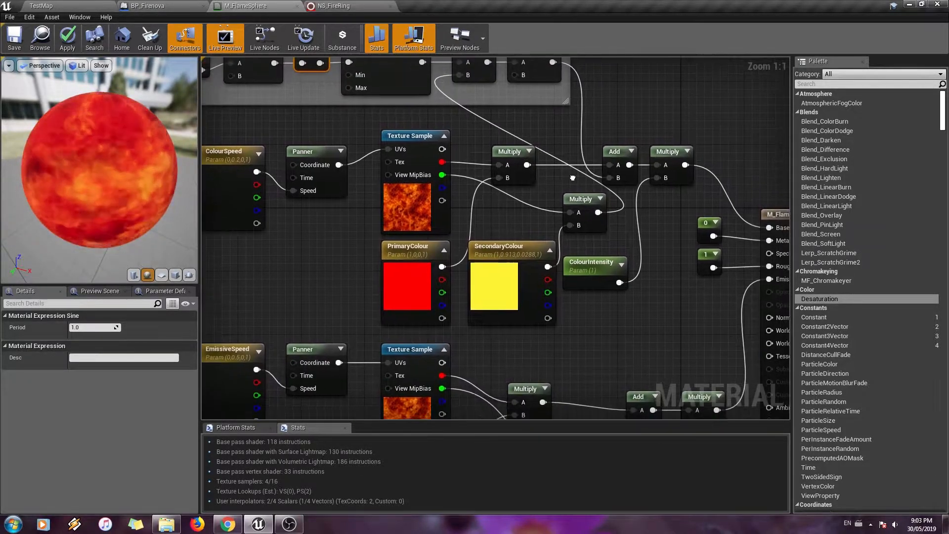
# Inspect the SecondaryColour vector parameter and follow the colour branch to the material's Base Color input
pyautogui.click(528, 253)
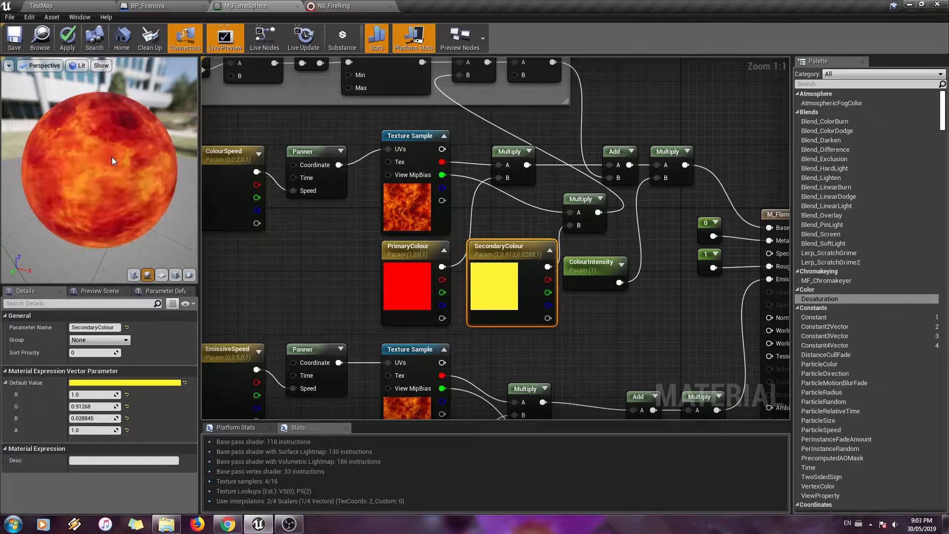
pyautogui.moveTo(508, 236); pyautogui.dragTo(435, 208, button='right')
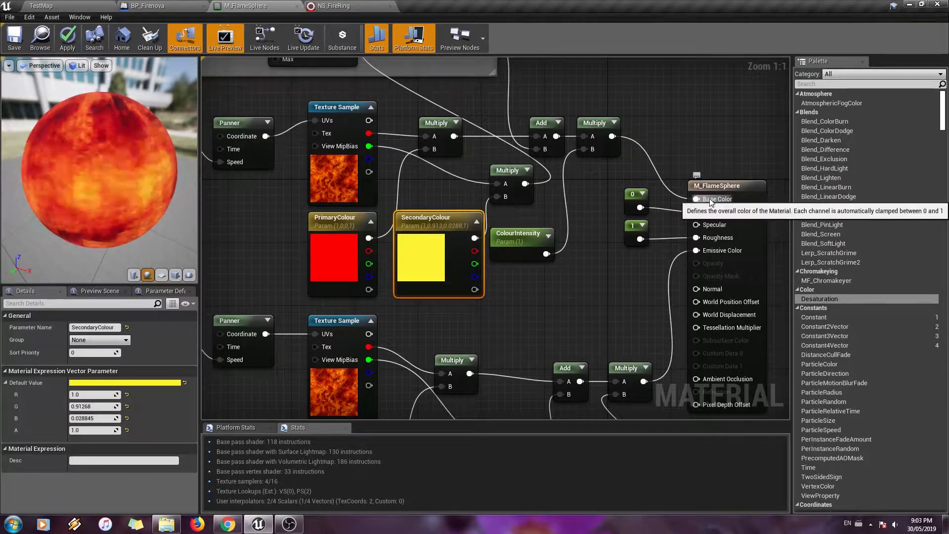
pyautogui.moveTo(687, 152); pyautogui.dragTo(722, 158, button='right')
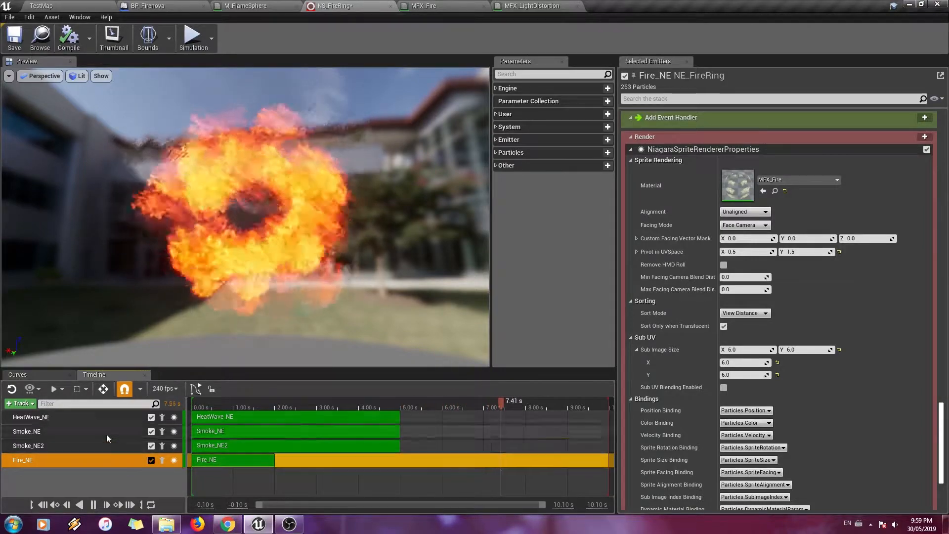
# Deactivate the HeatWave_NE, Smoke_NE and Smoke_NE2 emitters and select the Fire_NE emitter
pyautogui.click(103, 418)
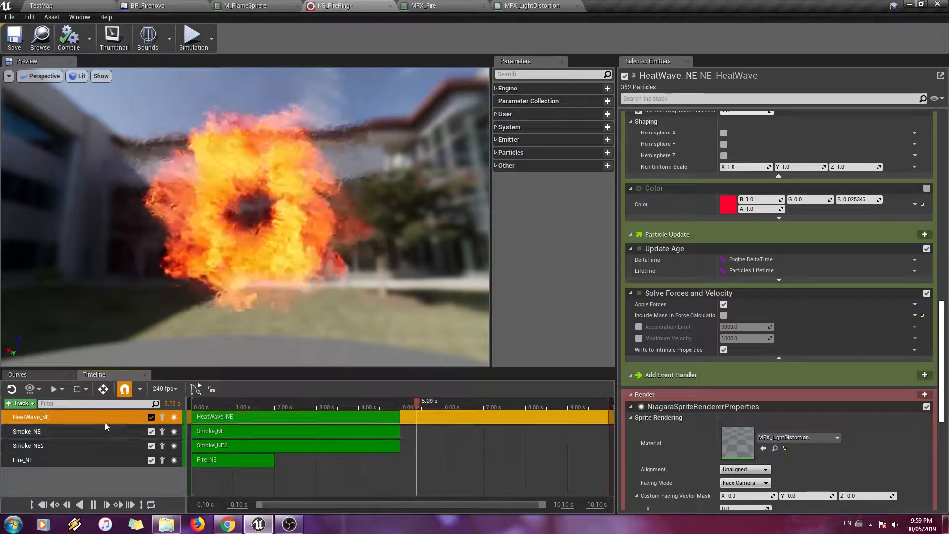
pyautogui.keyDown('shift'); pyautogui.click(109, 446); pyautogui.keyUp('shift')
pyautogui.rightClick(138, 418)
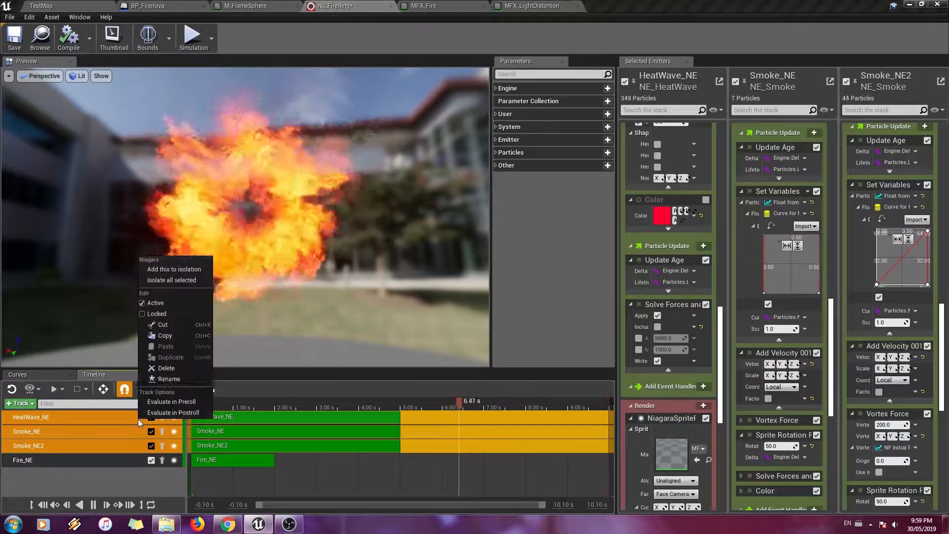
pyautogui.click(154, 303)
pyautogui.click(126, 464)
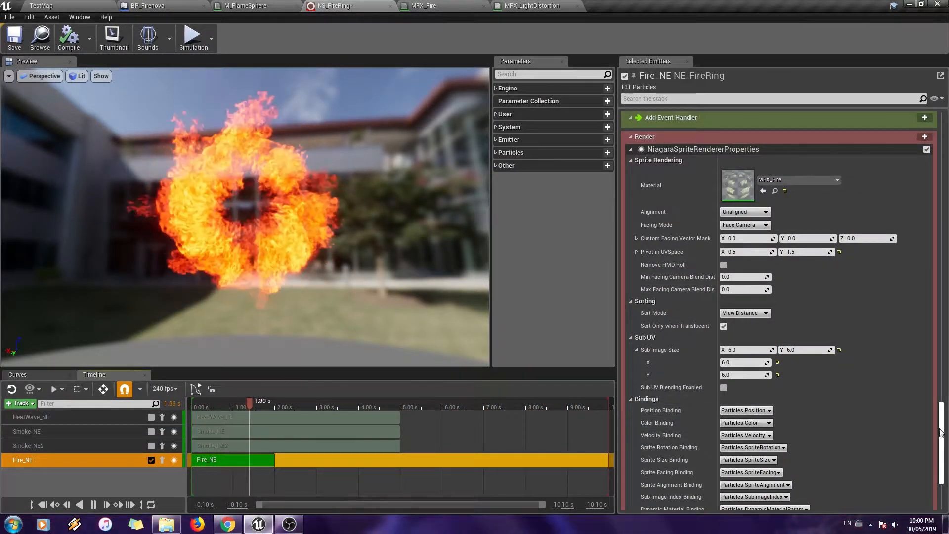
# Open the MFX_Fire material from Fire_NE's sprite renderer and examine its Dynamic Parameter connections and preview
pyautogui.scroll(2, 939, 425)
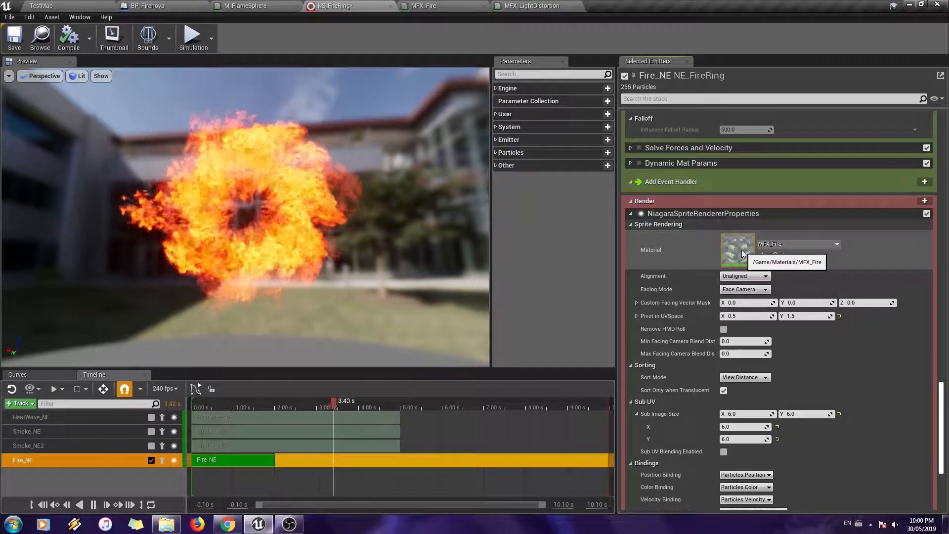
pyautogui.doubleClick(741, 253)
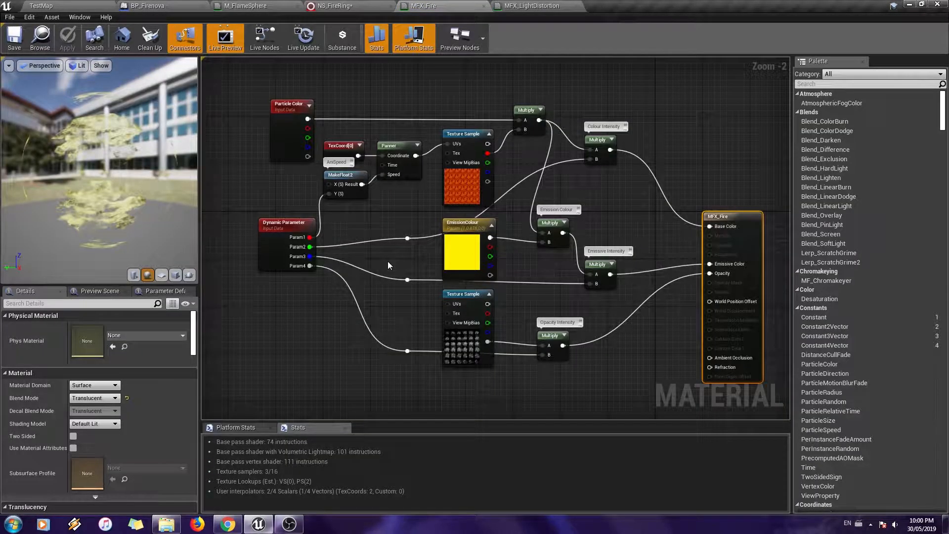
pyautogui.moveTo(399, 288); pyautogui.dragTo(412, 271, button='right')
pyautogui.scroll(2, 400, 244)
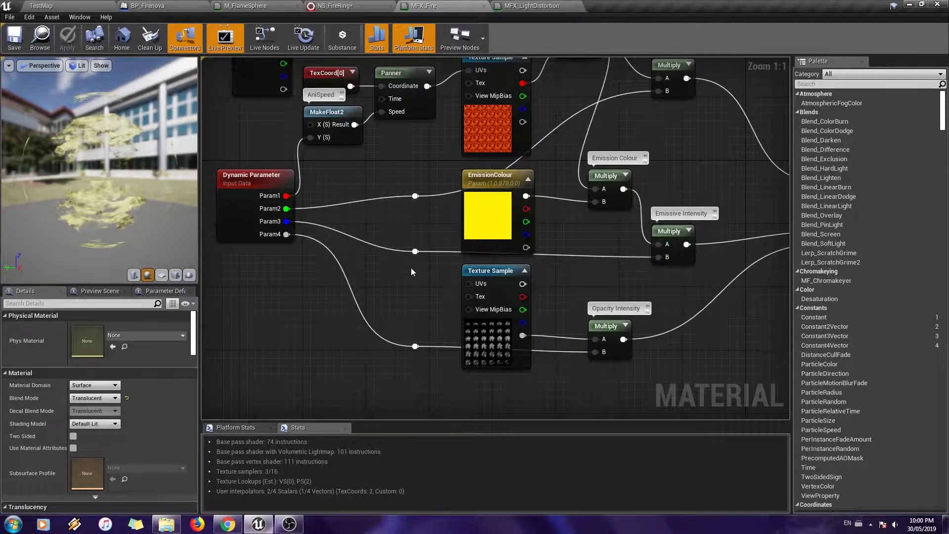
pyautogui.moveTo(411, 230); pyautogui.dragTo(415, 284, button='right')
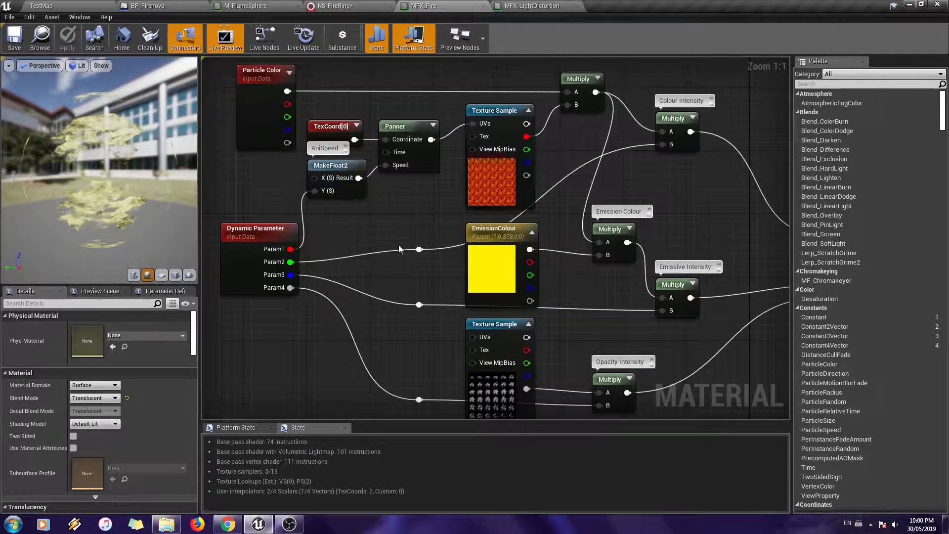
pyautogui.moveTo(113, 153)
pyautogui.mouseDown()
pyautogui.moveTo(143, 166)
pyautogui.moveTo(196, 156)
pyautogui.moveTo(115, 158)
pyautogui.mouseUp()
# Inspect the Panner and fire Texture Sample nodes and trace the colour, emissive and opacity branches to the MFX_Fire output
pyautogui.click(432, 129)
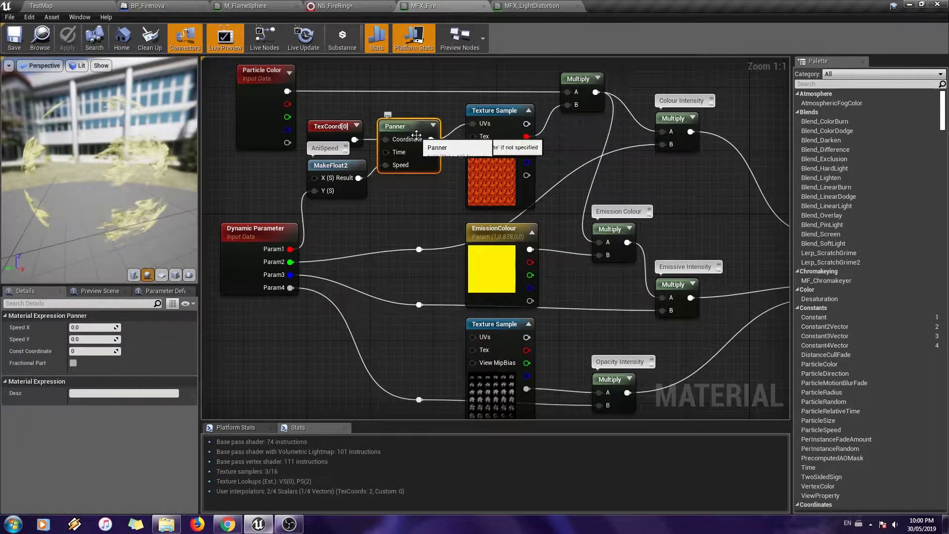
pyautogui.moveTo(471, 159); pyautogui.dragTo(419, 162, button='right')
pyautogui.click(440, 170)
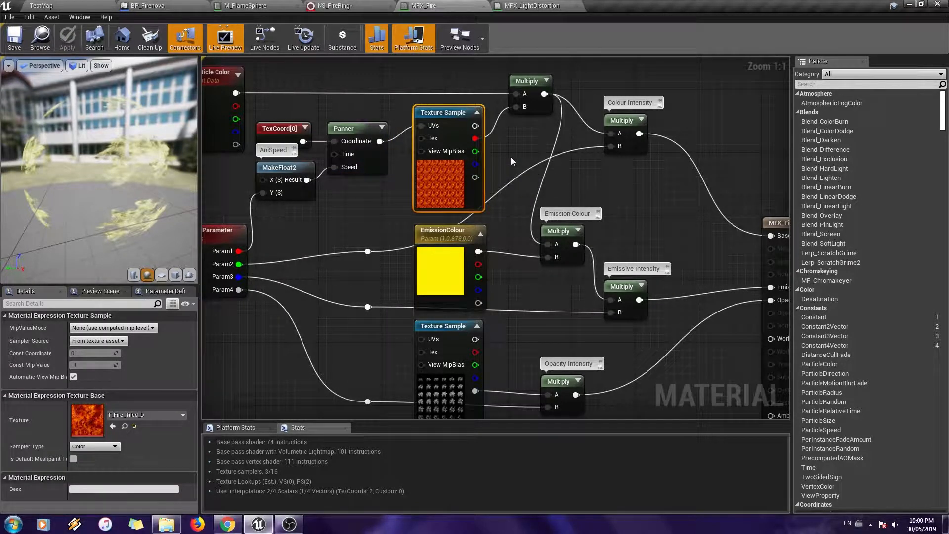
pyautogui.moveTo(507, 155); pyautogui.dragTo(479, 143, button='right')
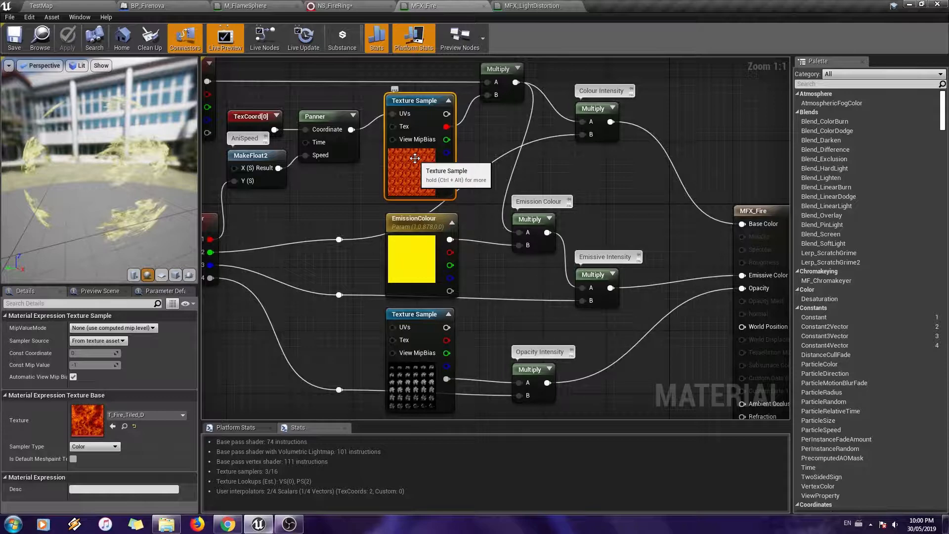
pyautogui.moveTo(494, 150); pyautogui.dragTo(471, 135, button='right')
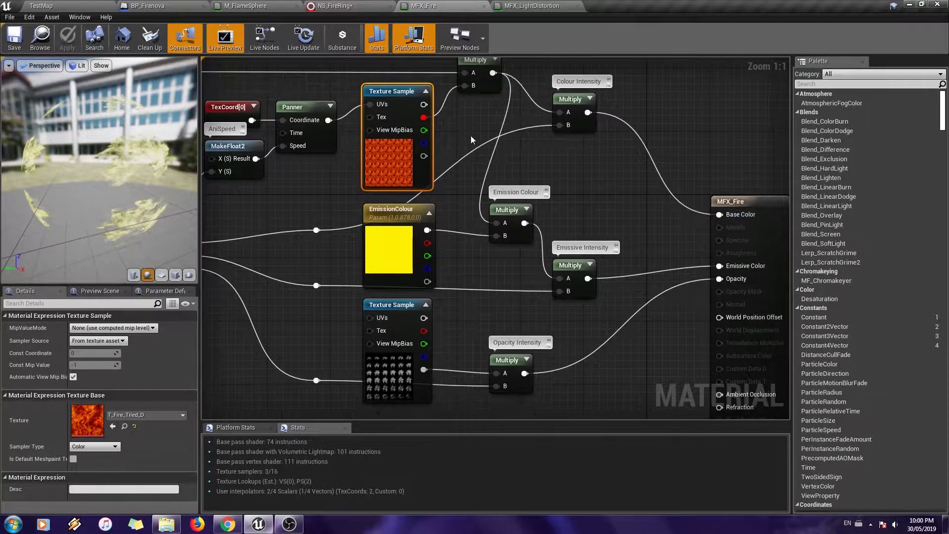
pyautogui.moveTo(521, 225); pyautogui.dragTo(586, 236, button='right')
# Return to NS_FireRing and examine Fire_NE's dynamic material parameters, emission intensity subtraction and SubImageIndex curve
pyautogui.click(368, 4)
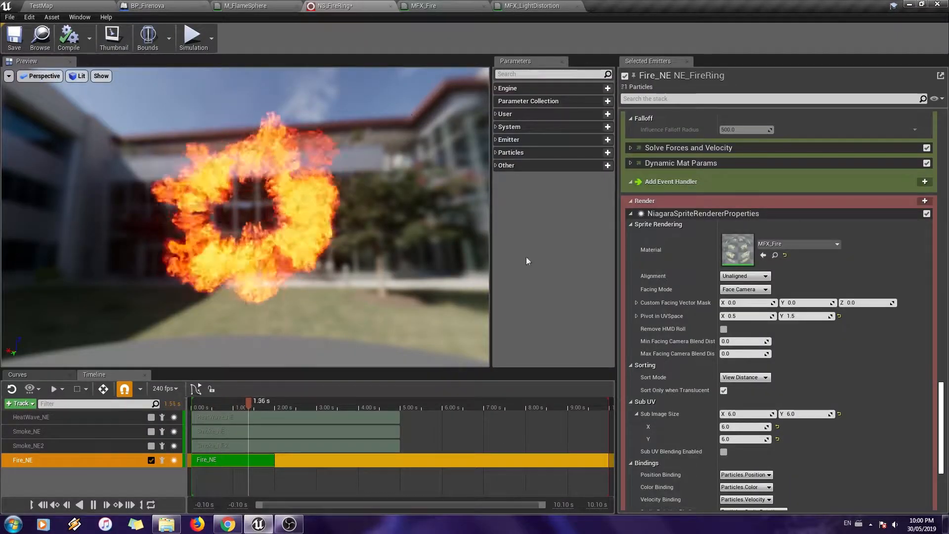
pyautogui.moveTo(942, 409); pyautogui.dragTo(942, 315)
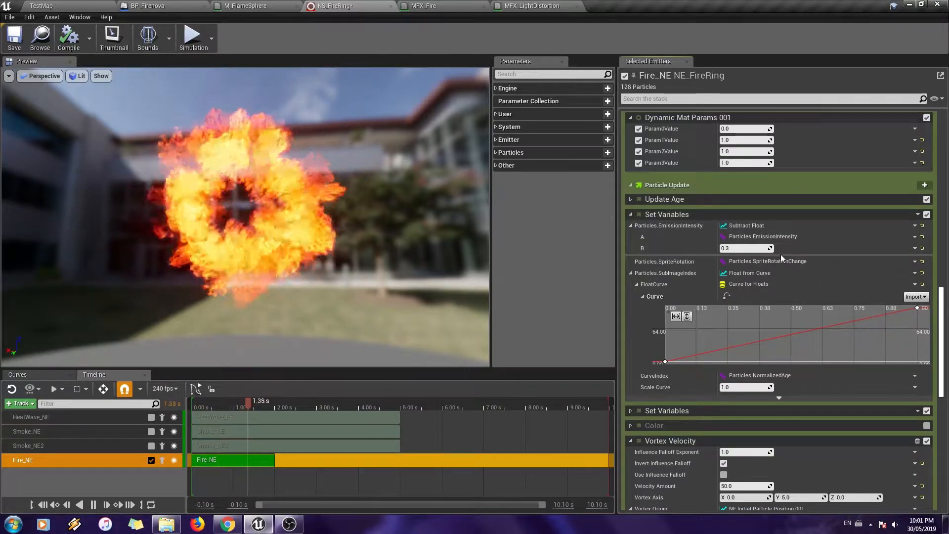
pyautogui.scroll(3, 844, 271)
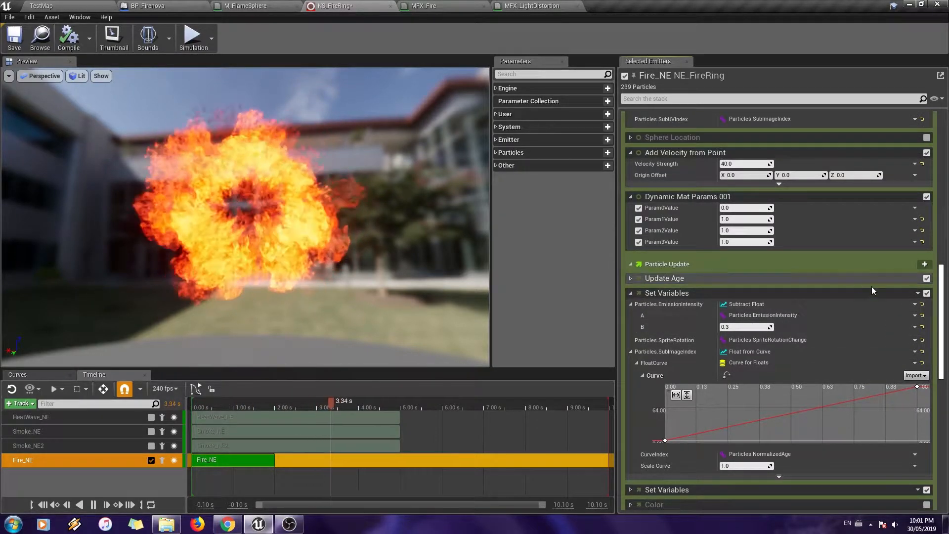
pyautogui.moveTo(942, 327); pyautogui.dragTo(933, 354)
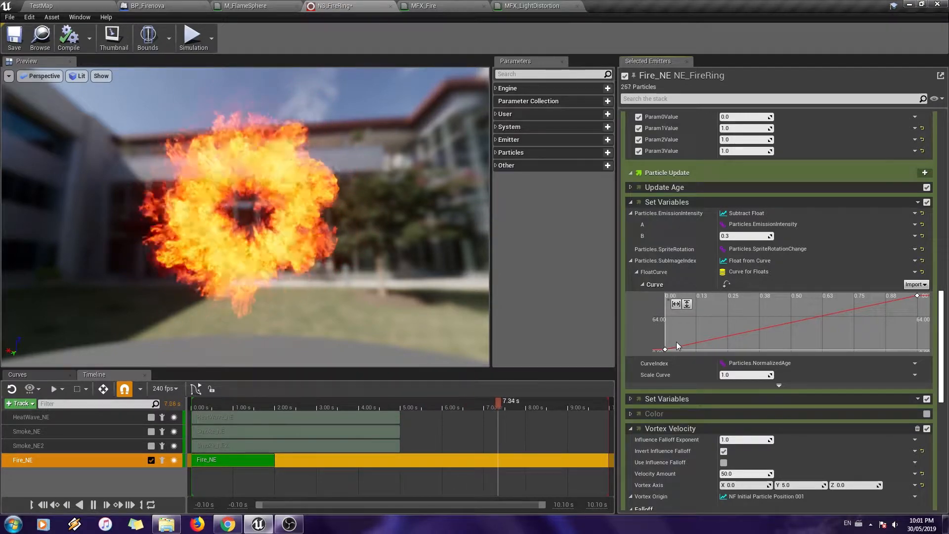
pyautogui.moveTo(668, 350)
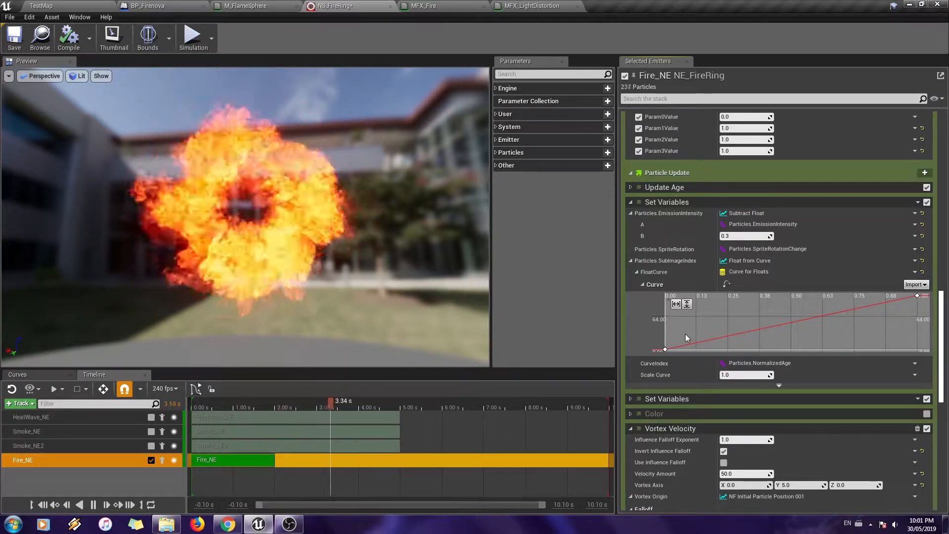
pyautogui.moveTo(692, 263)
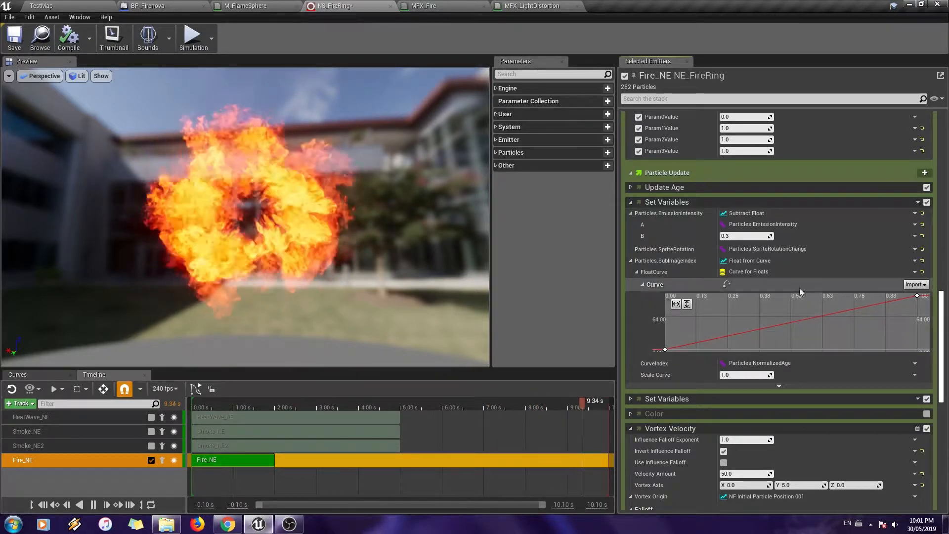
# Disable Fire_NE's Vortex Velocity module and set Emitter.FireSpawnRate to 10
pyautogui.scroll(3, 946, 282)
pyautogui.moveTo(945, 283); pyautogui.dragTo(941, 135)
pyautogui.click(927, 332)
pyautogui.click(749, 229)
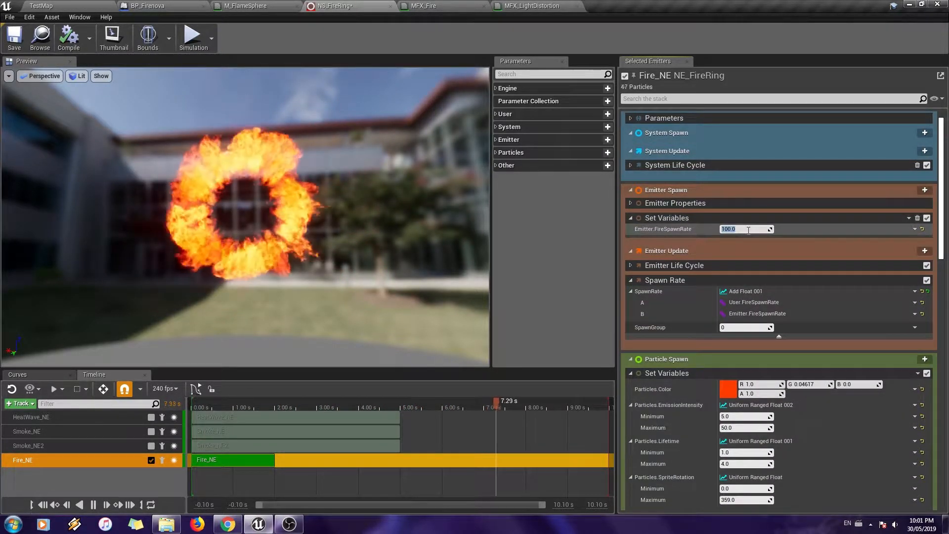
pyautogui.write('10')
pyautogui.press('Return')
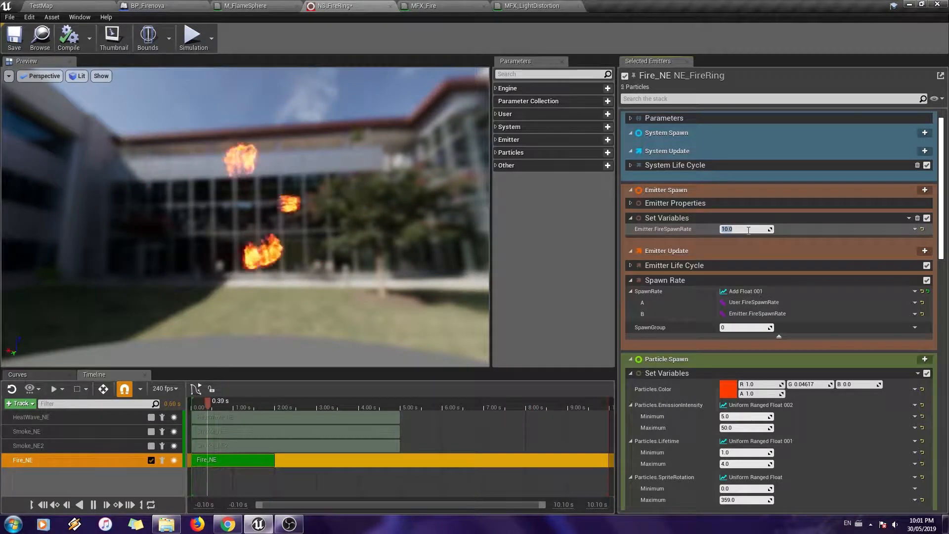
# Review Fire_NE's particle spawn and update modules with the sparse particles, and set Emitter.FireSpawnRate back to 100
pyautogui.scroll(-10, 749, 229)
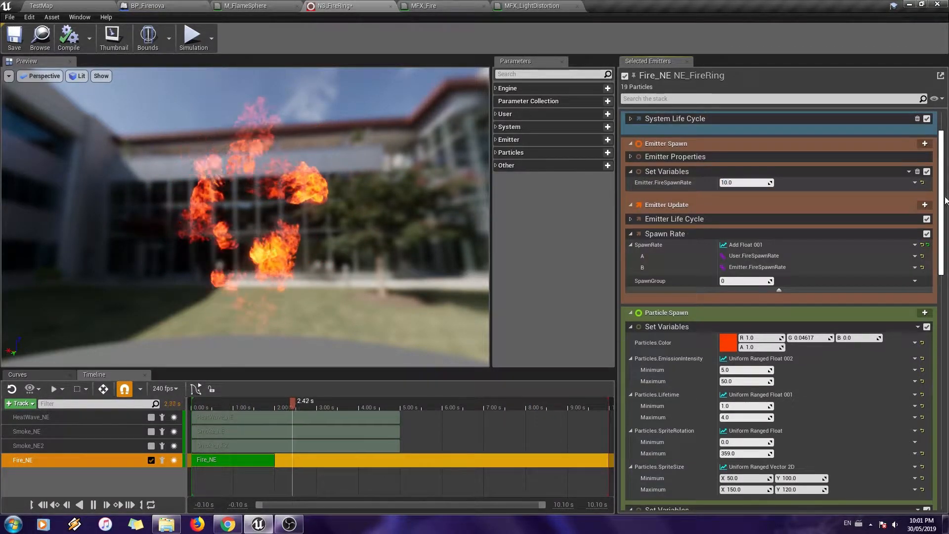
pyautogui.scroll(-5, 913, 314)
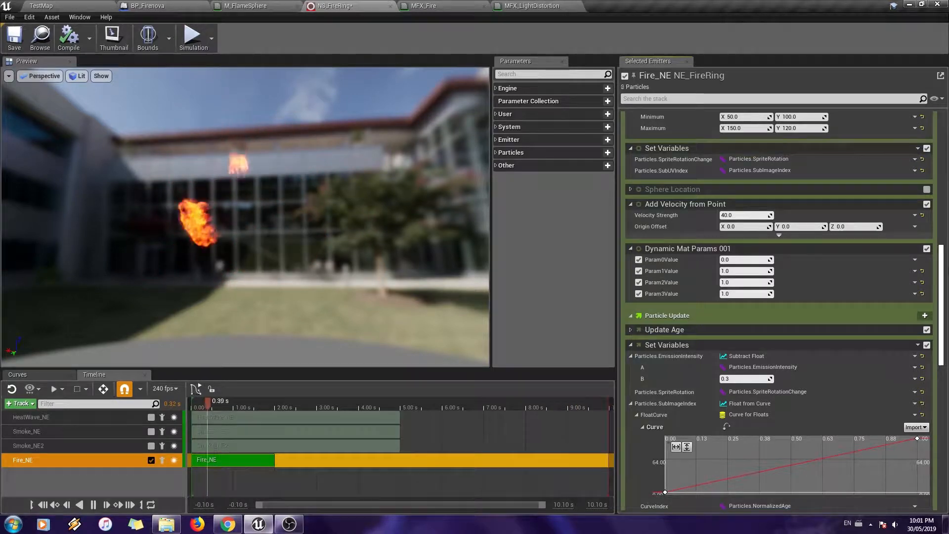
pyautogui.scroll(-5, 943, 267)
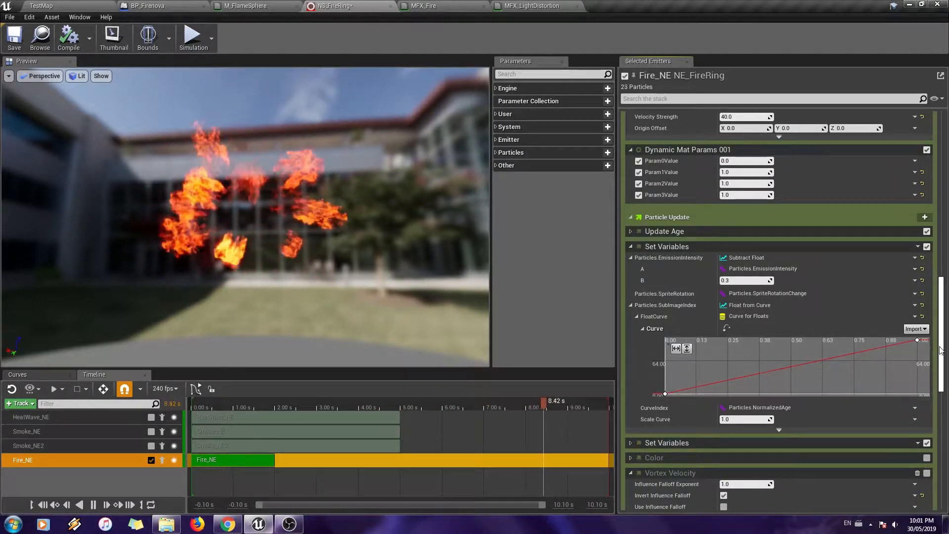
pyautogui.scroll(1, 946, 343)
pyautogui.scroll(10, 946, 343)
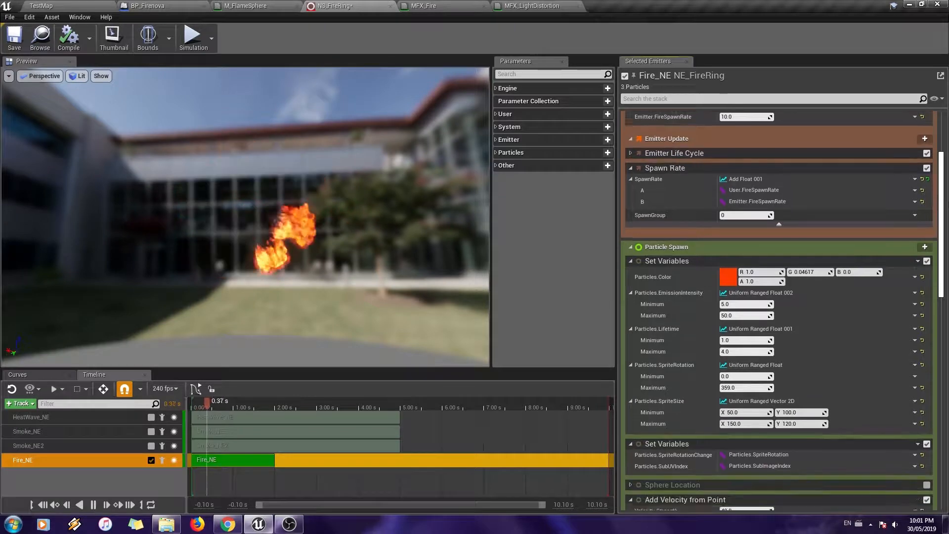
pyautogui.scroll(8, 788, 225)
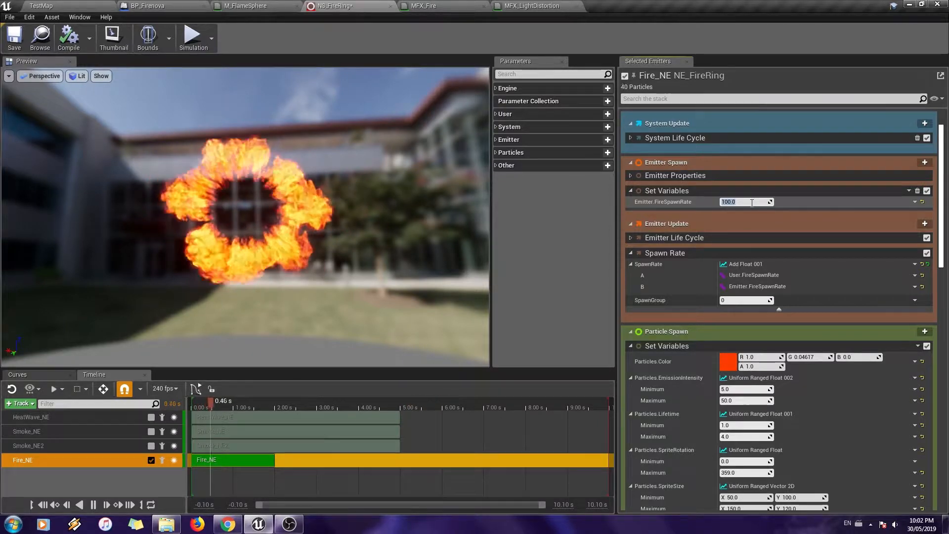
# Re-enable Fire_NE's Vortex Velocity module and review the Particle Spawn variables
pyautogui.scroll(-15, 940, 338)
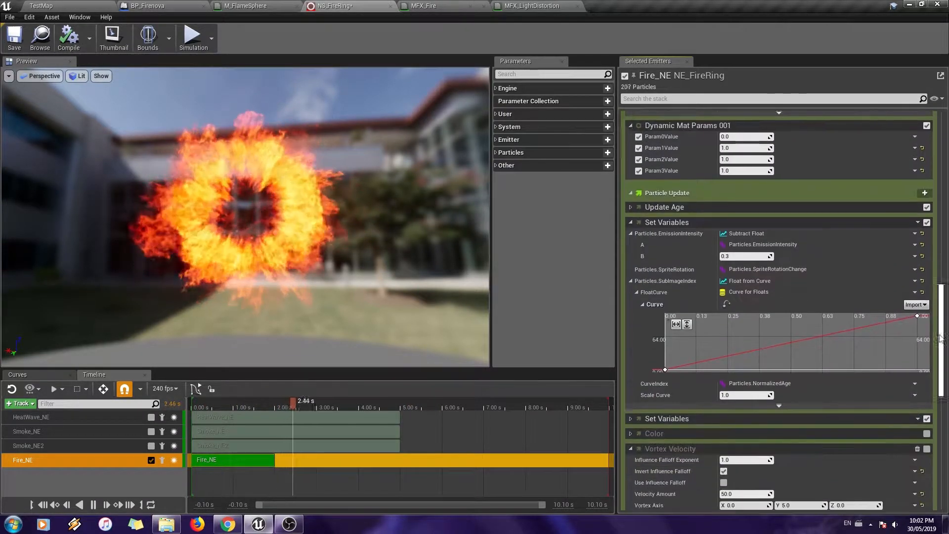
pyautogui.scroll(-8, 940, 339)
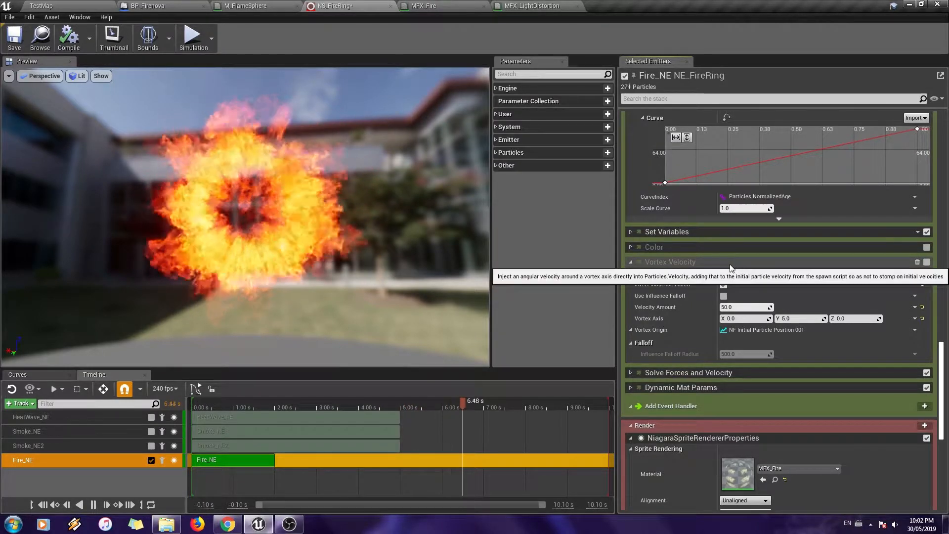
pyautogui.click(926, 262)
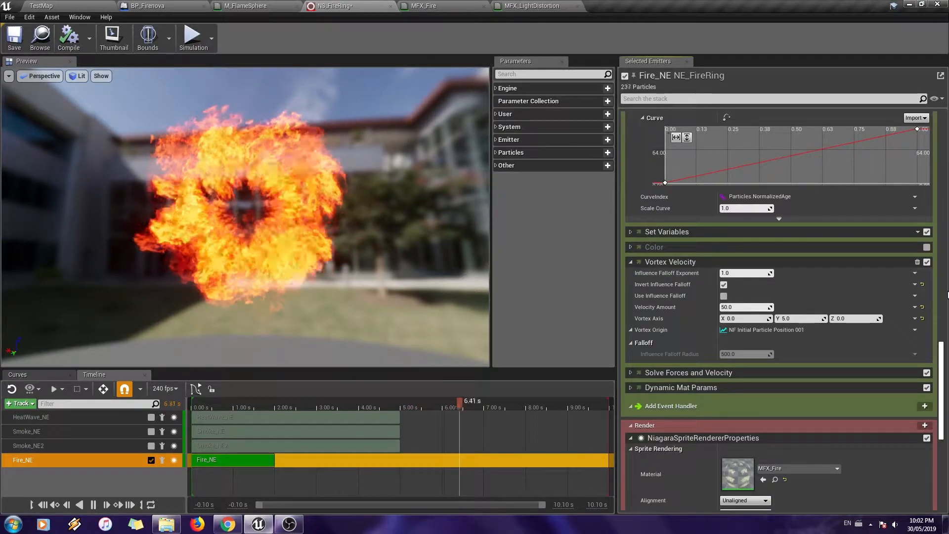
pyautogui.moveTo(941, 375); pyautogui.dragTo(942, 212)
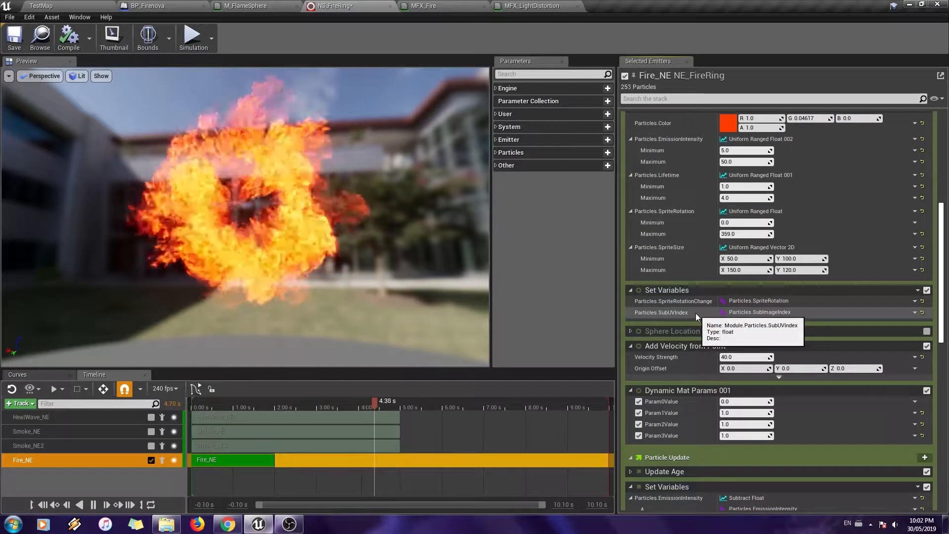
pyautogui.scroll(4, 695, 301)
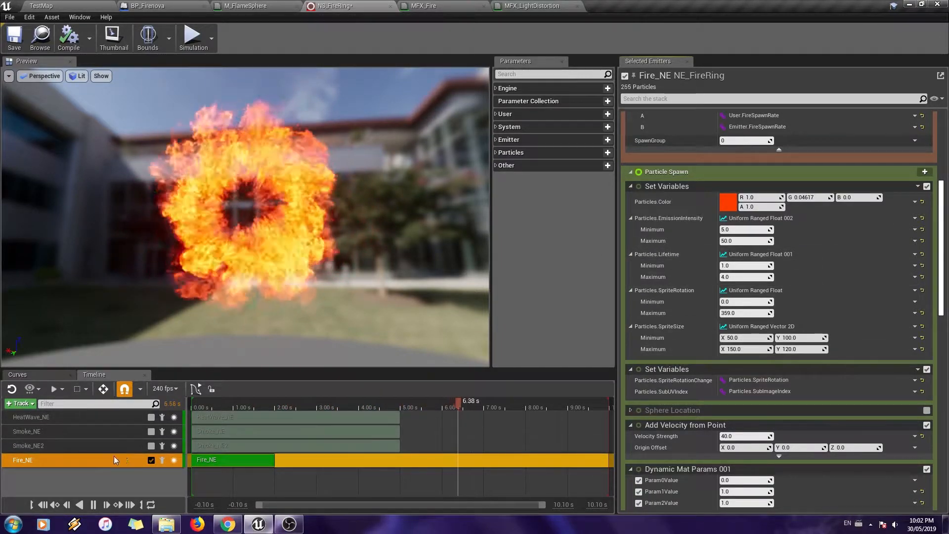
# Disable the Fire_NE emitter and enable only the Smoke_NE emitter
pyautogui.click(151, 459)
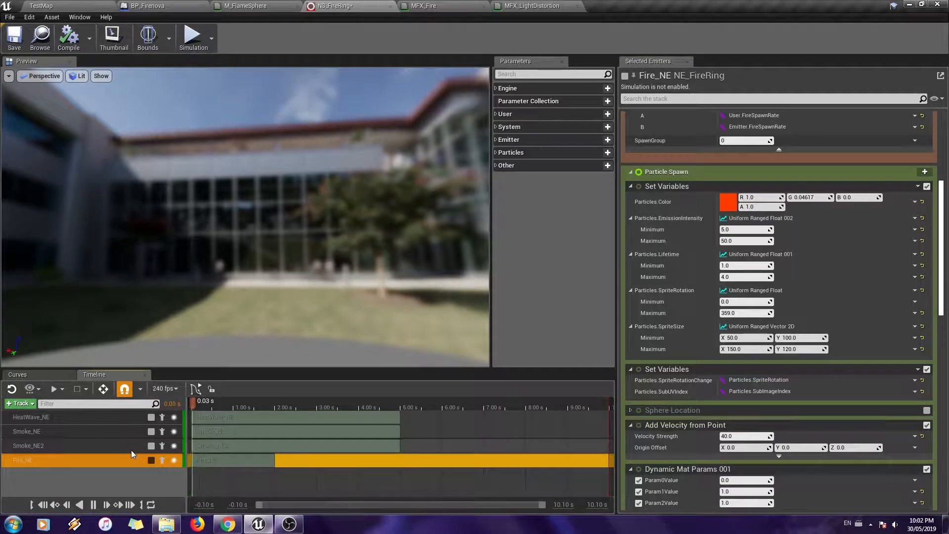
pyautogui.click(132, 446)
pyautogui.keyDown('ctrl'); pyautogui.click(133, 431); pyautogui.keyUp('ctrl')
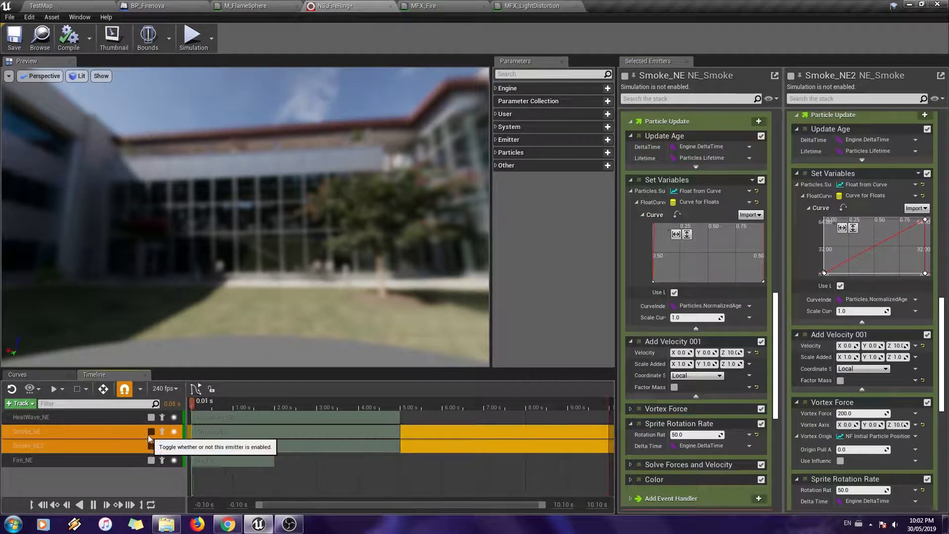
pyautogui.click(141, 433)
pyautogui.click(151, 431)
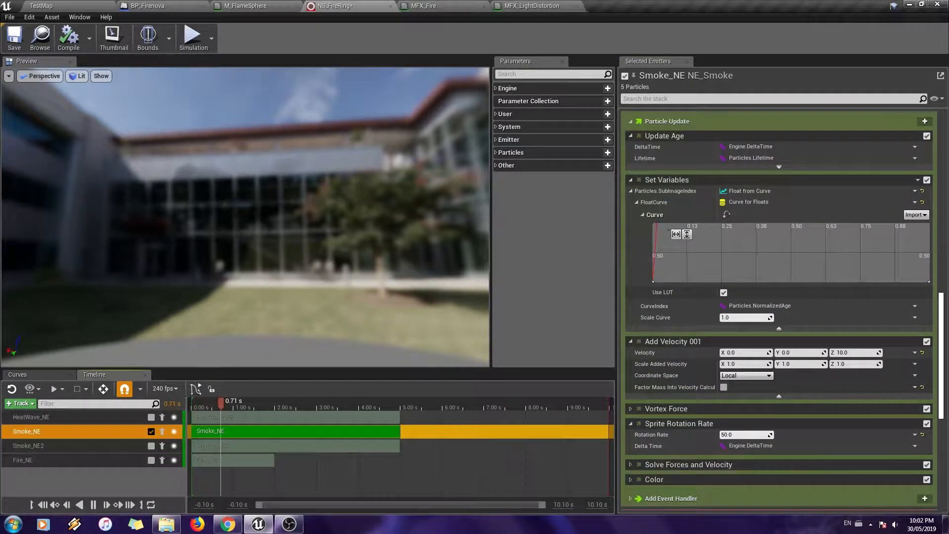
# Disable the Smoke_NE emitter and enable Smoke_NE2 to preview it alone, and turn Smoke_NE back on alongside it
pyautogui.moveTo(180, 303); pyautogui.dragTo(254, 272)
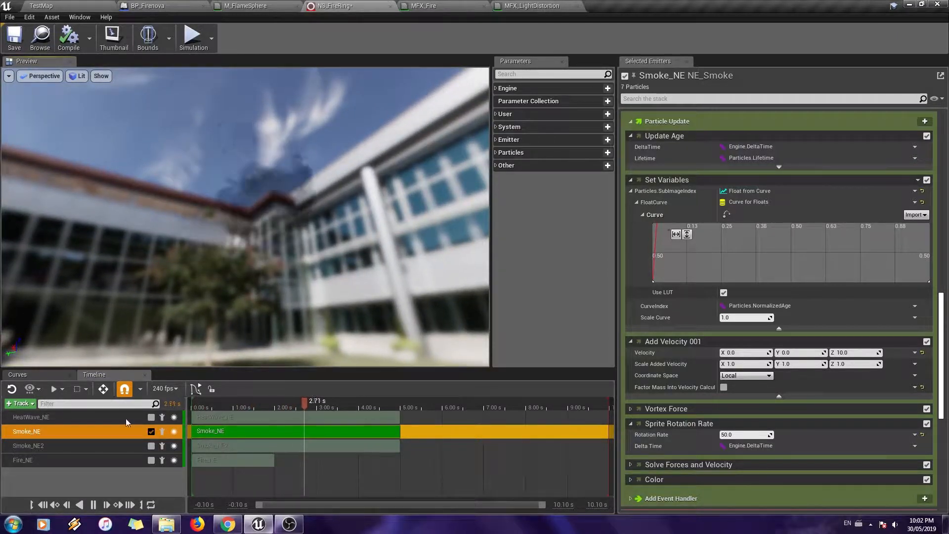
pyautogui.click(150, 431)
pyautogui.click(151, 445)
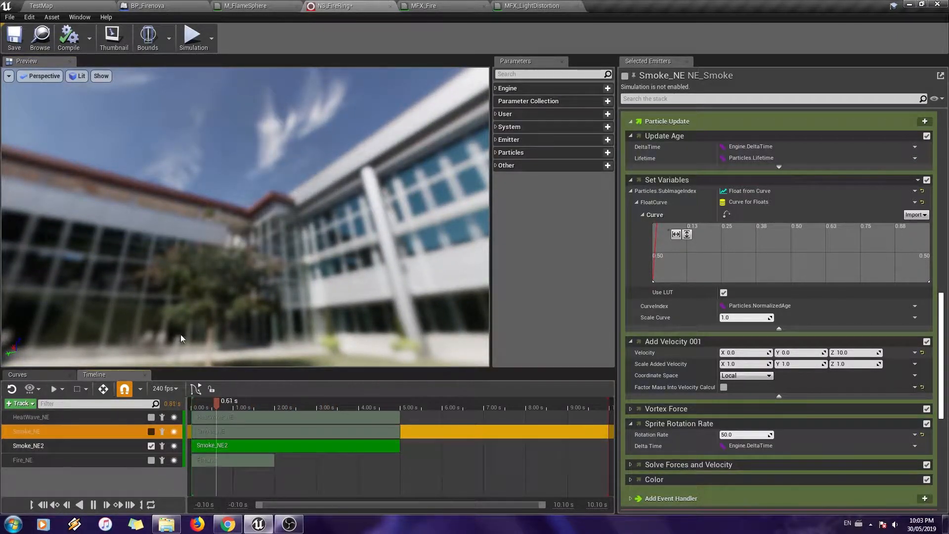
pyautogui.moveTo(243, 284)
pyautogui.mouseDown()
pyautogui.moveTo(222, 282)
pyautogui.moveTo(204, 299)
pyautogui.moveTo(237, 298)
pyautogui.mouseUp()
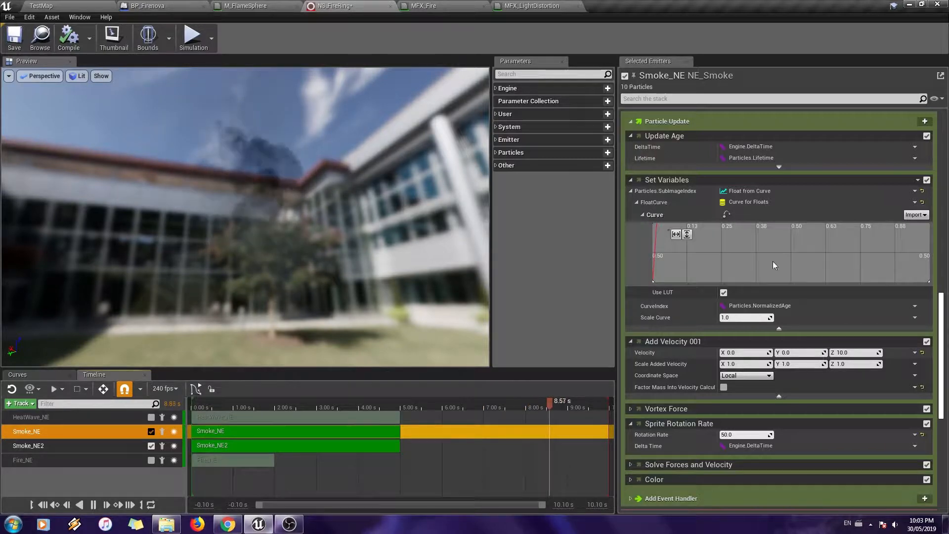
# Review Smoke_NE's M_Smoke sprite renderer, spawn rate, particle spawn variables, Sphere Location and SubImageIndex curve
pyautogui.scroll(-5, 947, 383)
pyautogui.moveTo(947, 384)
pyautogui.mouseDown()
pyautogui.moveTo(947, 420)
pyautogui.moveTo(947, 392)
pyautogui.mouseUp()
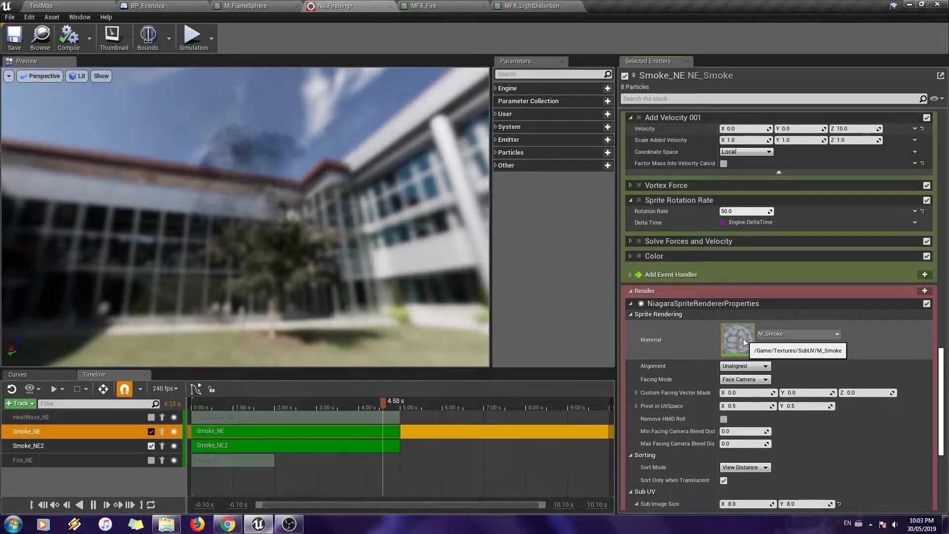
pyautogui.scroll(2, 743, 338)
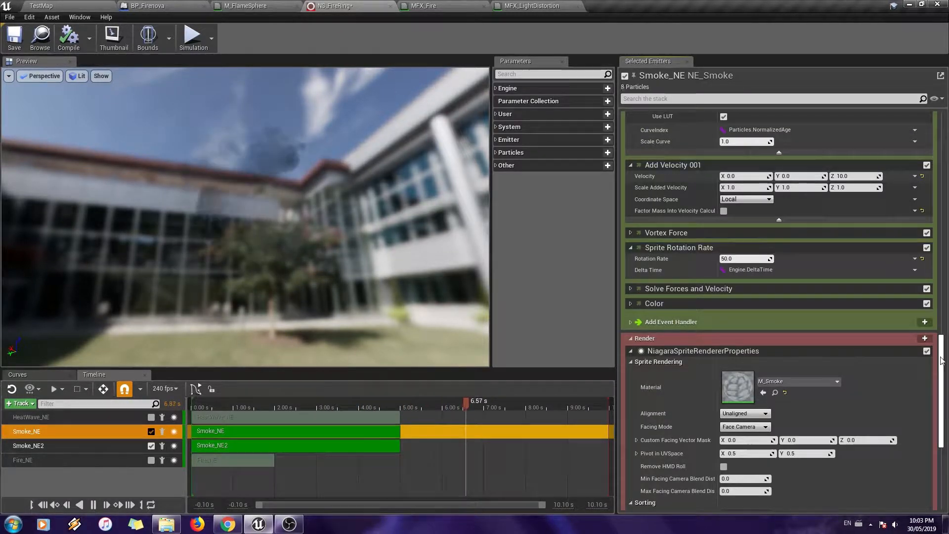
pyautogui.moveTo(942, 365); pyautogui.dragTo(948, 200)
pyautogui.scroll(7, 883, 183)
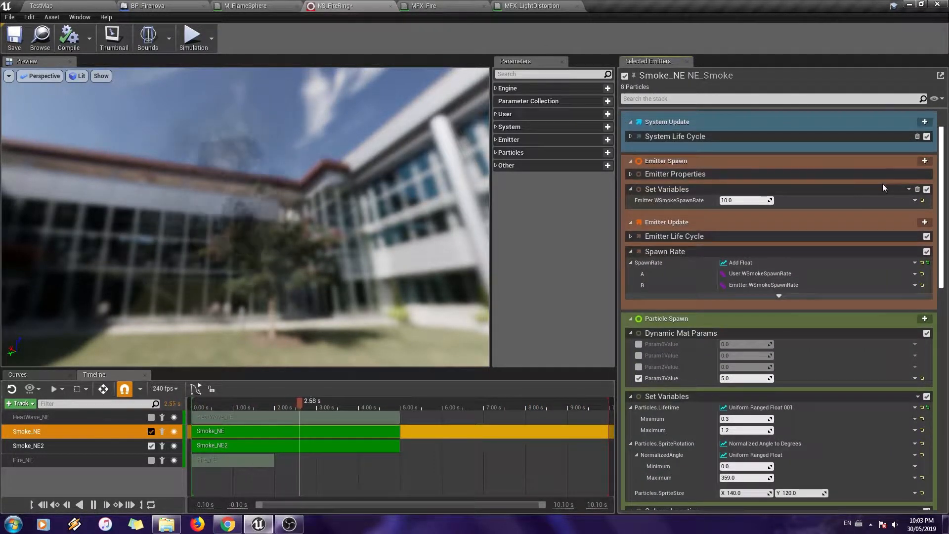
pyautogui.scroll(-5, 876, 189)
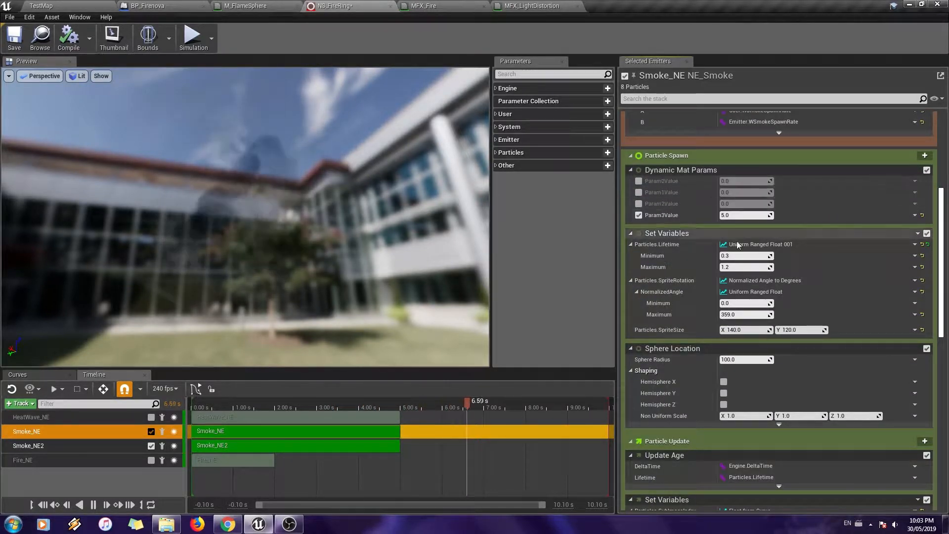
pyautogui.scroll(-1, 706, 302)
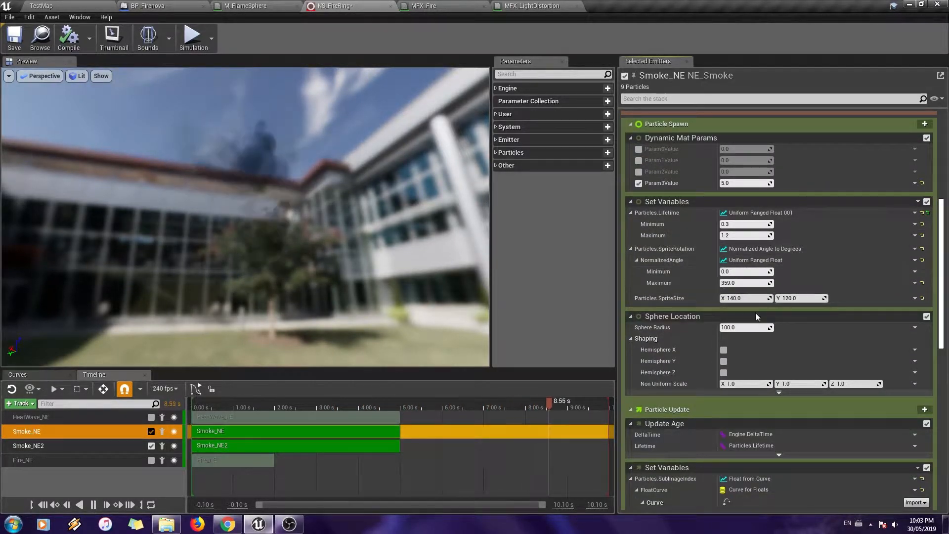
pyautogui.scroll(-8, 840, 297)
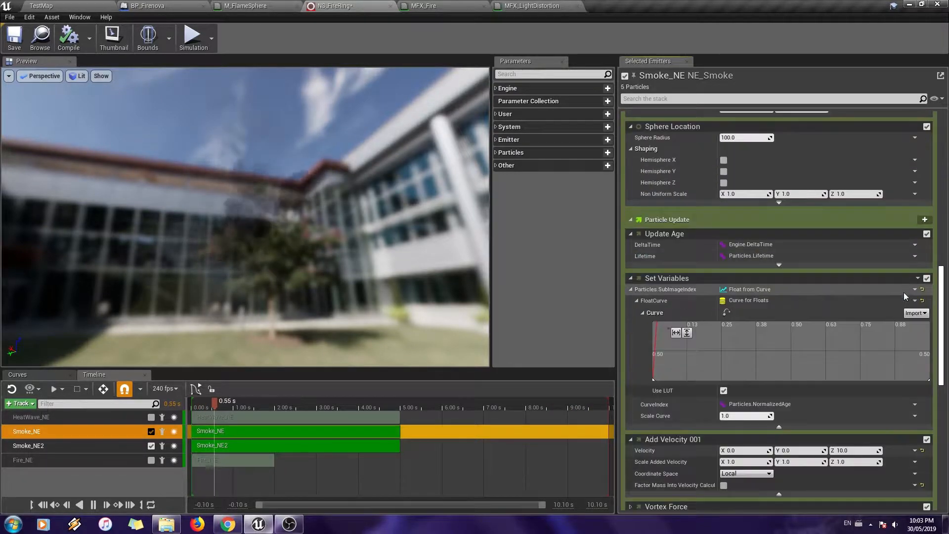
pyautogui.scroll(-1, 894, 295)
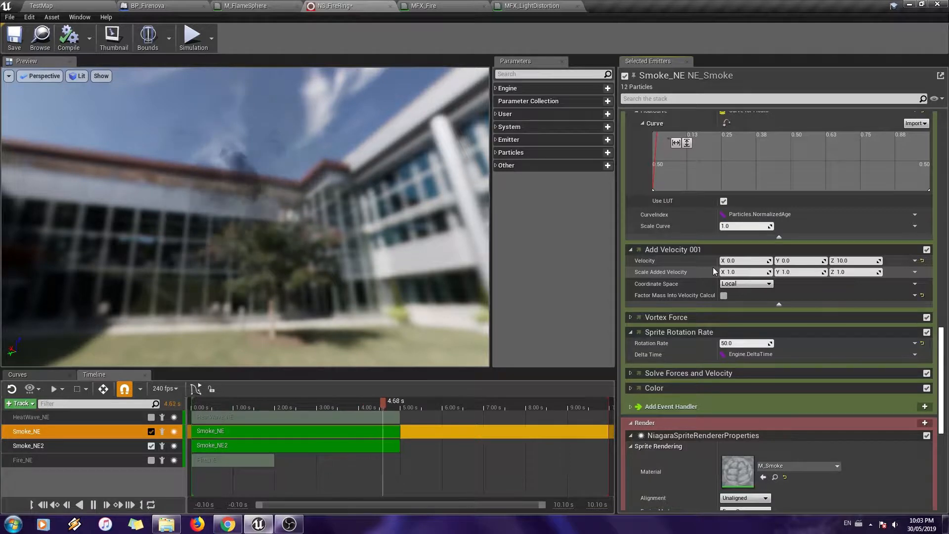
# Inspect the smoke from several angles alongside its velocity and Sprite Rotation Rate modules, and check the renderer's Sub UV settings
pyautogui.moveTo(466, 251); pyautogui.dragTo(408, 279)
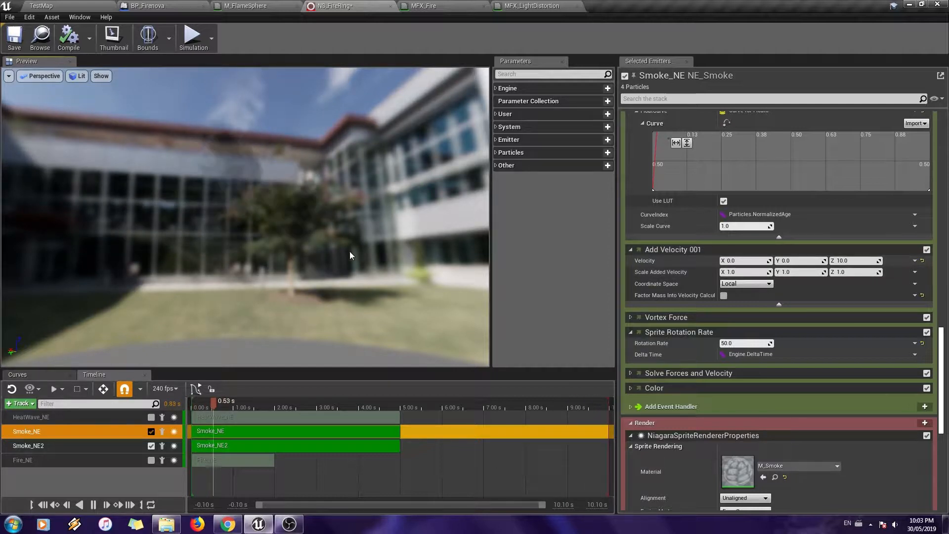
pyautogui.moveTo(323, 256); pyautogui.dragTo(346, 256)
pyautogui.moveTo(373, 256); pyautogui.dragTo(324, 256)
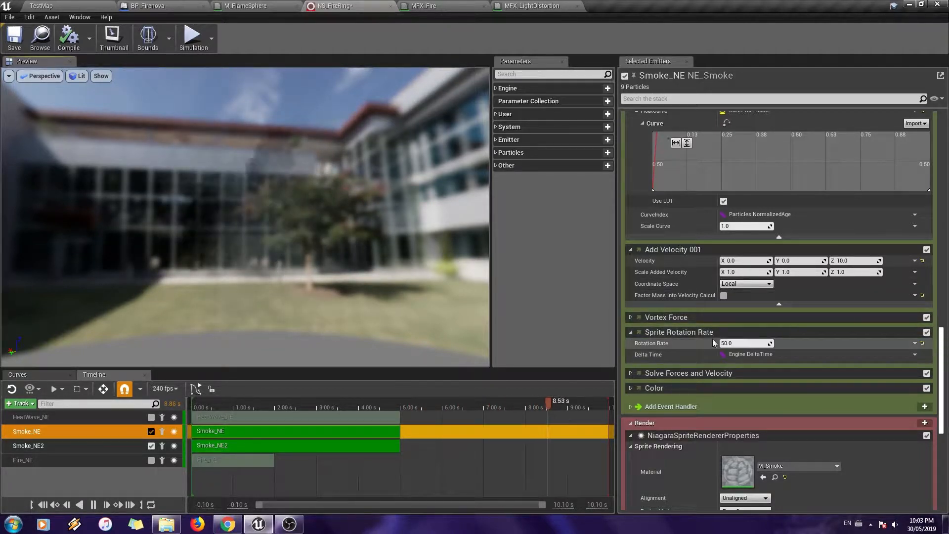
pyautogui.moveTo(363, 221)
pyautogui.mouseDown()
pyautogui.moveTo(338, 205)
pyautogui.moveTo(395, 231)
pyautogui.moveTo(376, 228)
pyautogui.mouseUp()
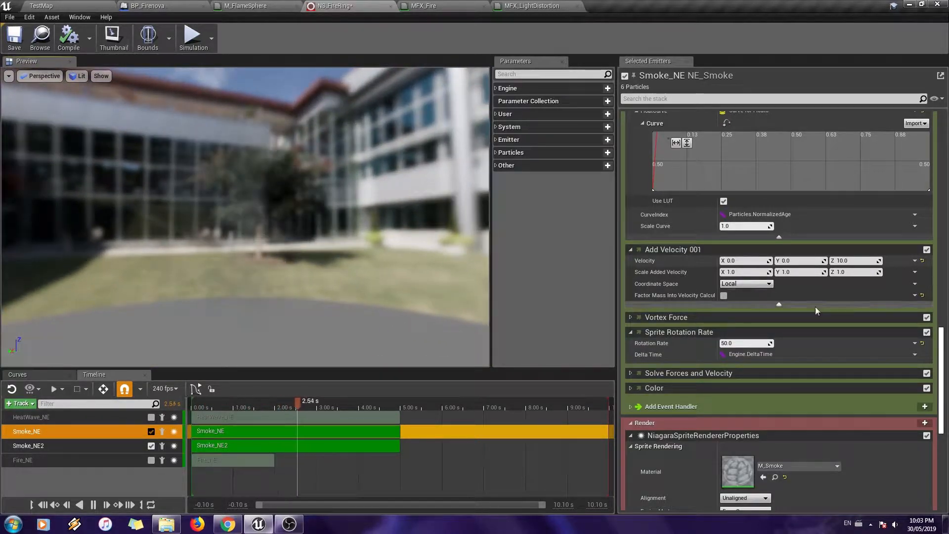
pyautogui.moveTo(945, 355); pyautogui.dragTo(941, 402)
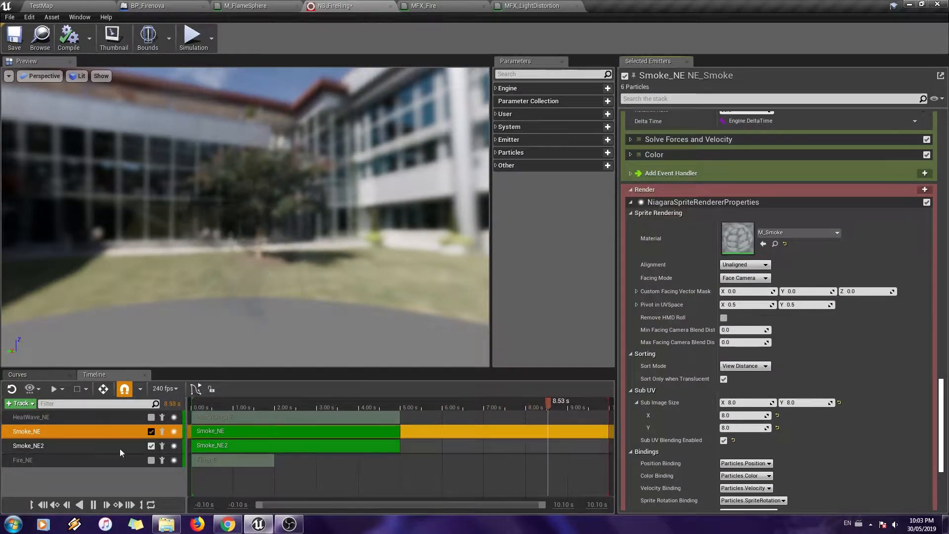
# Disable both smoke emitters and enable only HeatWave_NE to preview its distortion effect
pyautogui.click(151, 432)
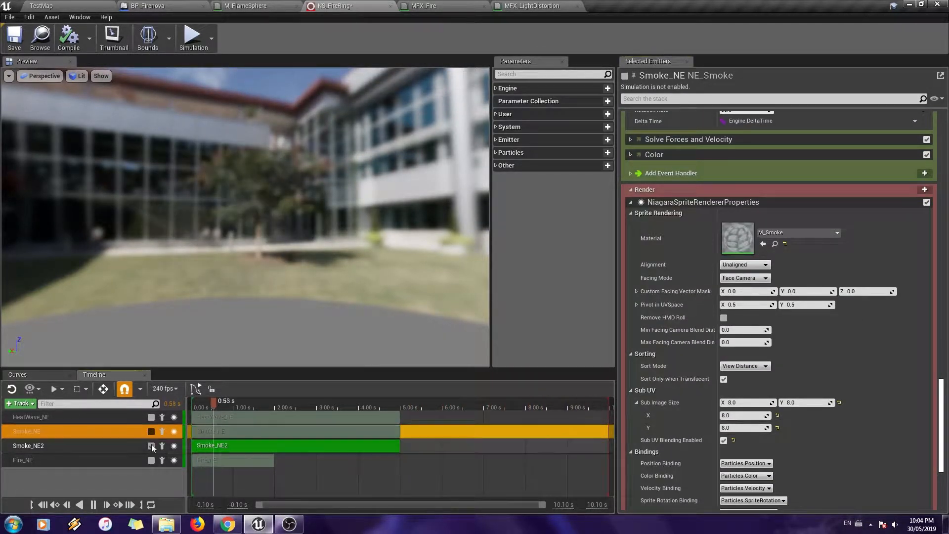
pyautogui.click(132, 417)
pyautogui.click(152, 418)
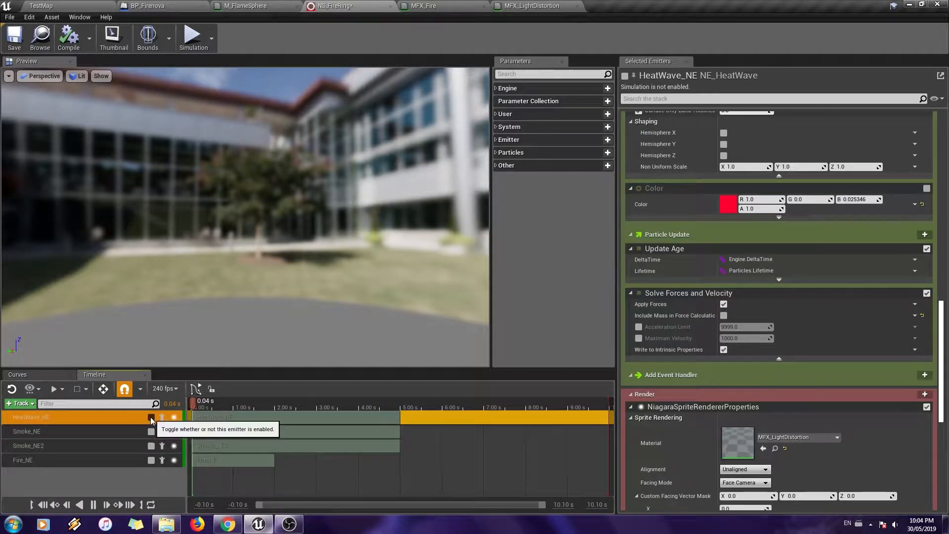
pyautogui.moveTo(257, 294); pyautogui.dragTo(240, 251)
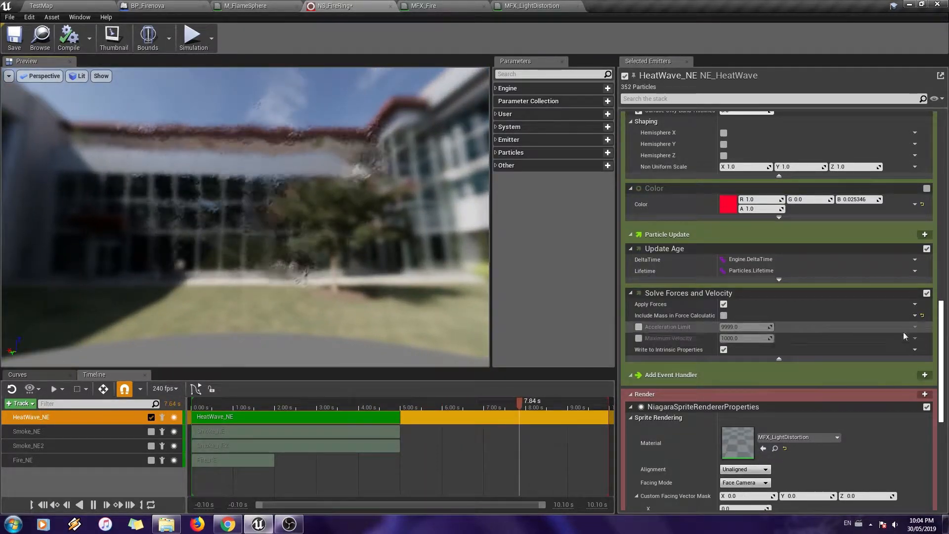
# Open HeatWave_NE's MFX_LightDistortion material and examine its Texture Sample, Panner and refraction connections
pyautogui.moveTo(942, 342); pyautogui.dragTo(942, 363)
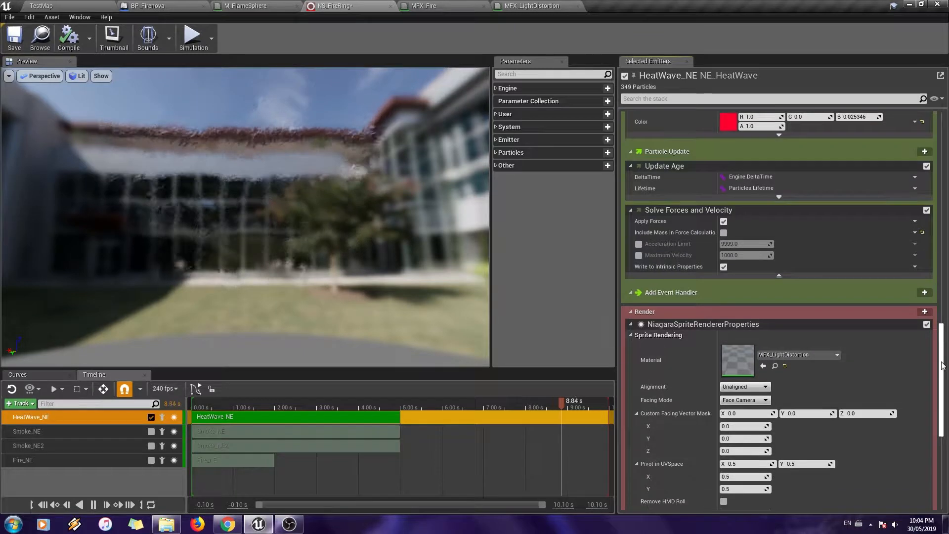
pyautogui.doubleClick(739, 360)
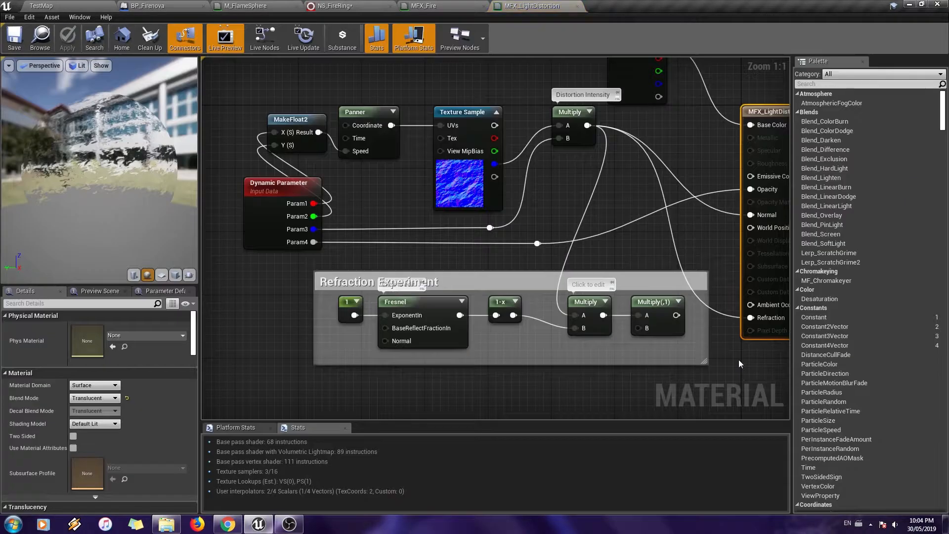
pyautogui.moveTo(392, 193); pyautogui.dragTo(409, 208, button='right')
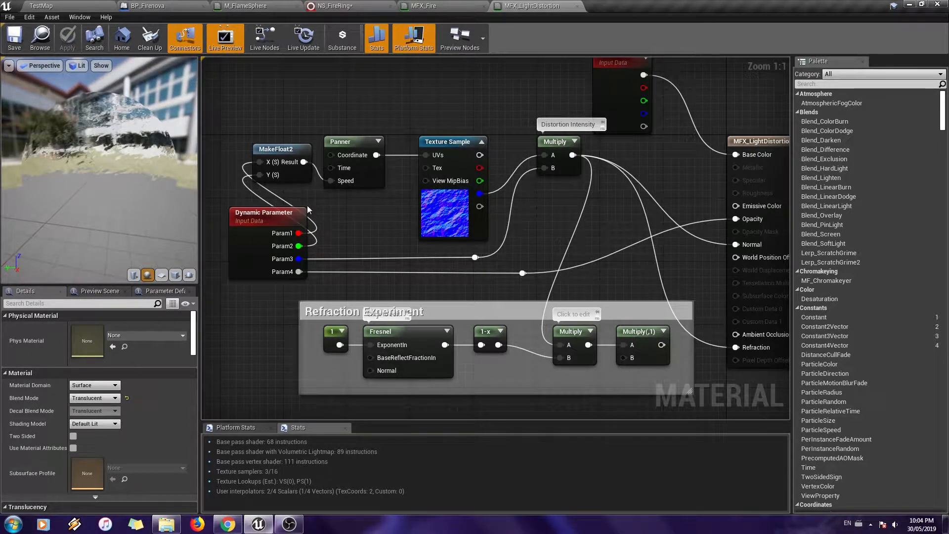
pyautogui.click(436, 213)
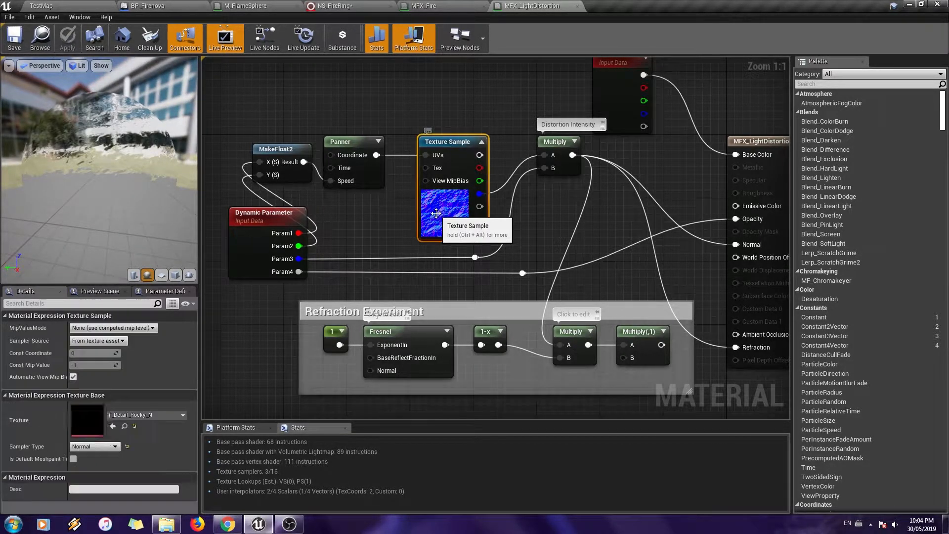
pyautogui.moveTo(527, 215); pyautogui.dragTo(516, 237, button='right')
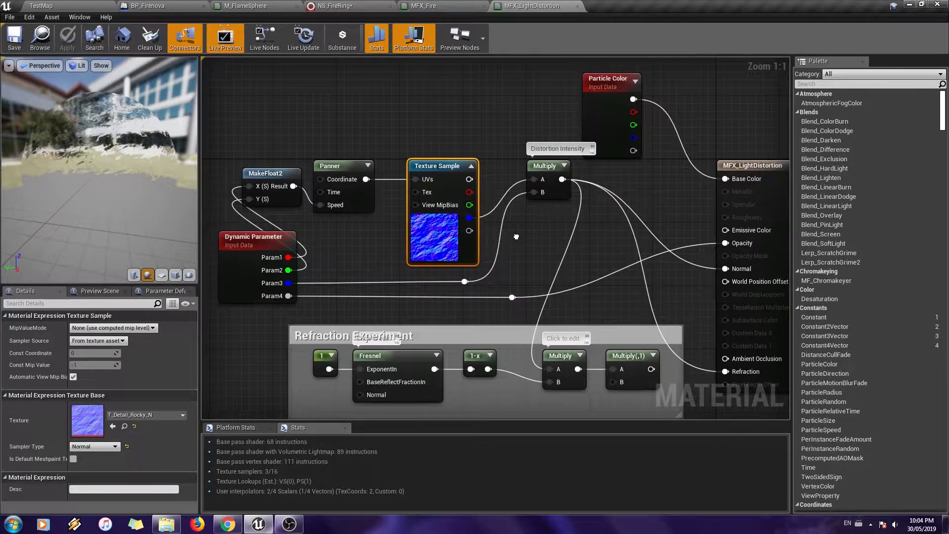
pyautogui.click(350, 167)
pyautogui.moveTo(517, 256); pyautogui.dragTo(454, 240, button='right')
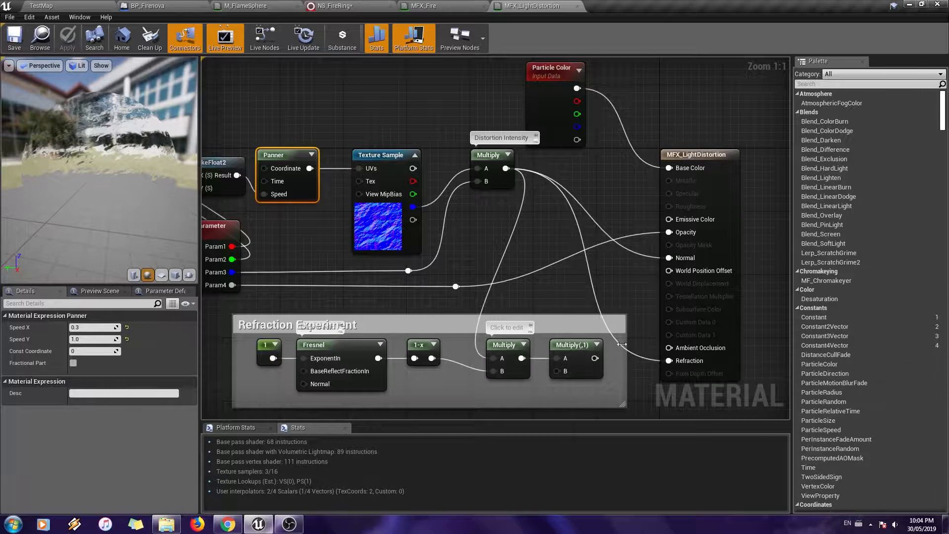
pyautogui.moveTo(472, 222); pyautogui.dragTo(472, 215, button='right')
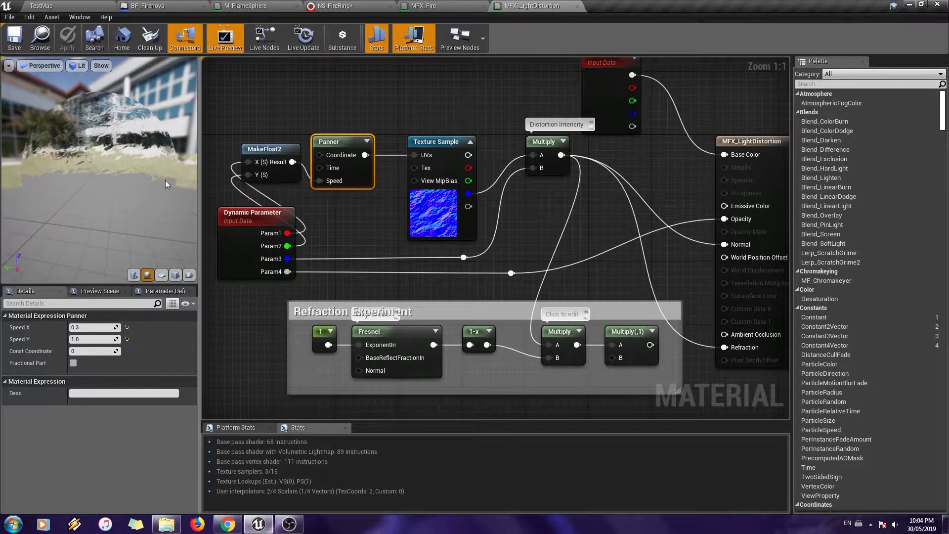
pyautogui.moveTo(166, 181); pyautogui.dragTo(188, 180)
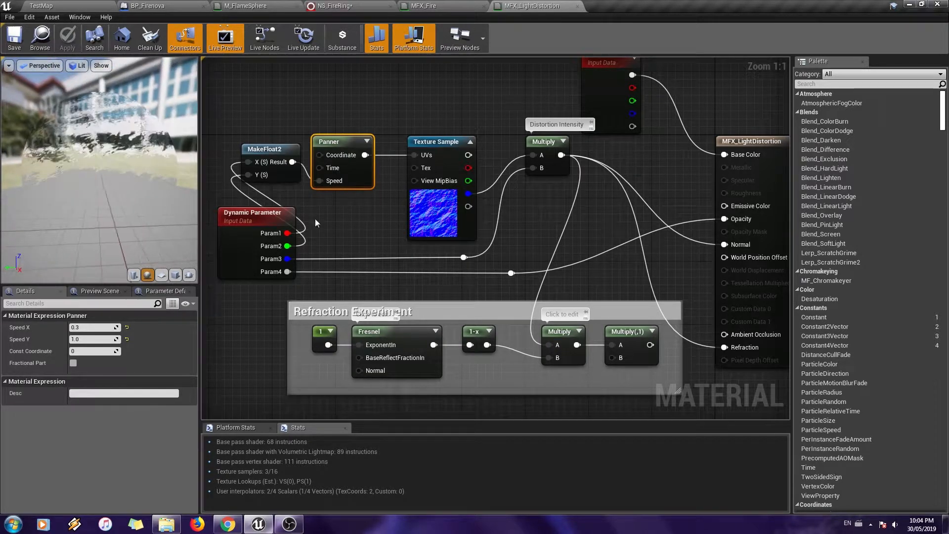
# Examine the MakeFloat2 animation speed node and the Distortion Intensity Multiply node against the MFX_LightDistortion preview
pyautogui.moveTo(316, 219); pyautogui.dragTo(342, 210, button='right')
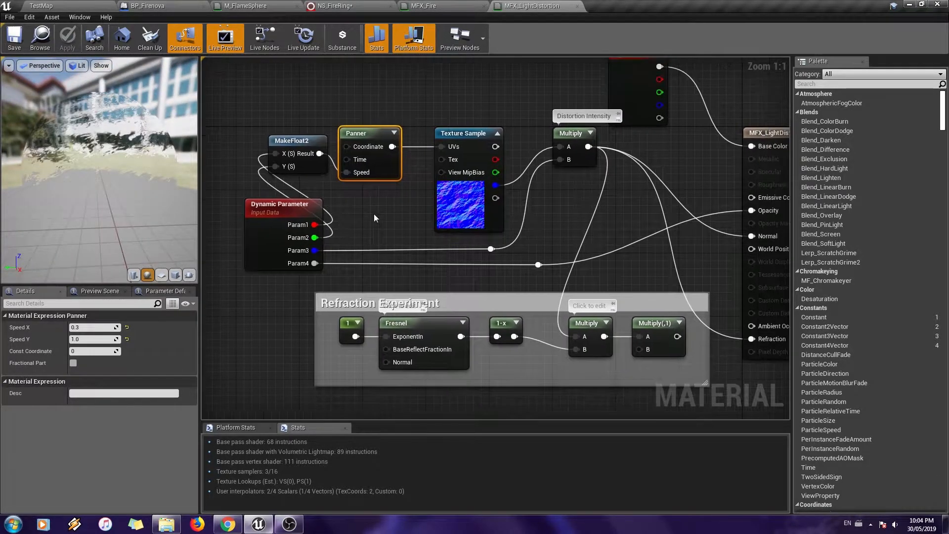
pyautogui.click(298, 139)
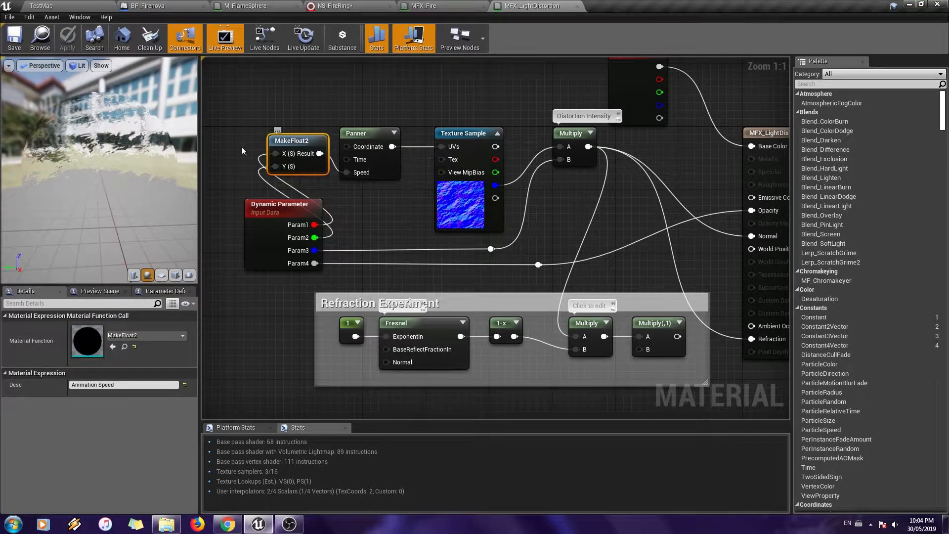
pyautogui.moveTo(149, 162); pyautogui.dragTo(182, 185)
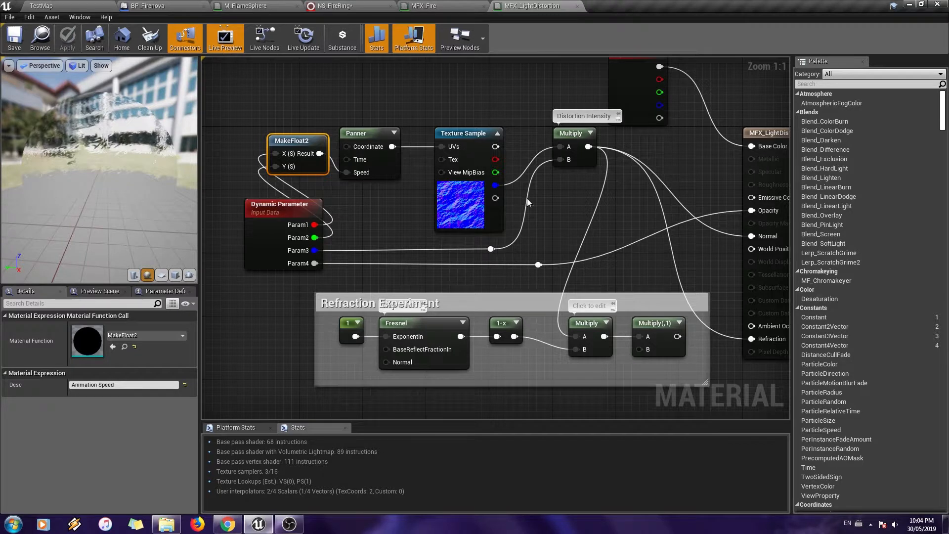
pyautogui.click(570, 137)
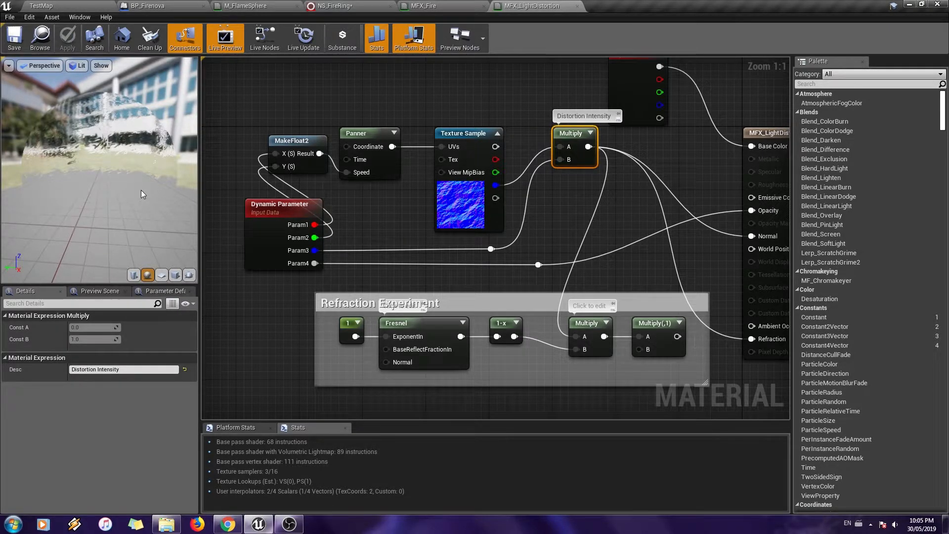
pyautogui.moveTo(140, 190)
pyautogui.mouseDown()
pyautogui.moveTo(153, 212)
pyautogui.moveTo(163, 173)
pyautogui.moveTo(127, 200)
pyautogui.mouseUp()
pyautogui.click(389, 5)
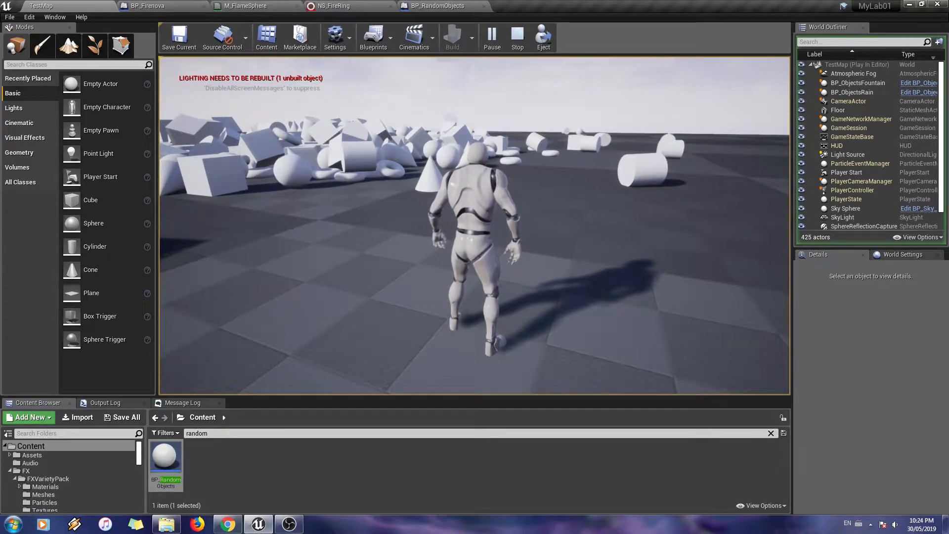
# Play-test TestMap by running the character around and casting the fire nova spell several times
pyautogui.press('w')
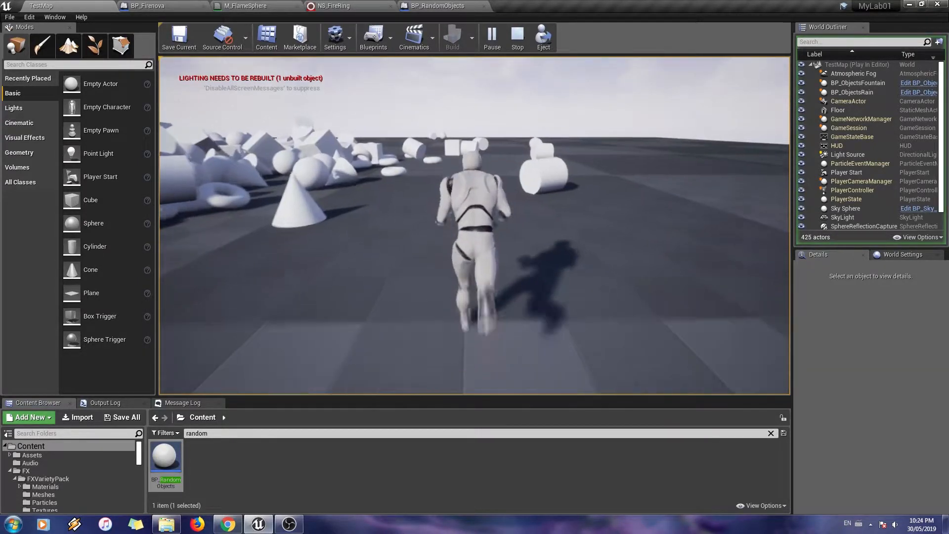
pyautogui.press('f')
pyautogui.press('a')
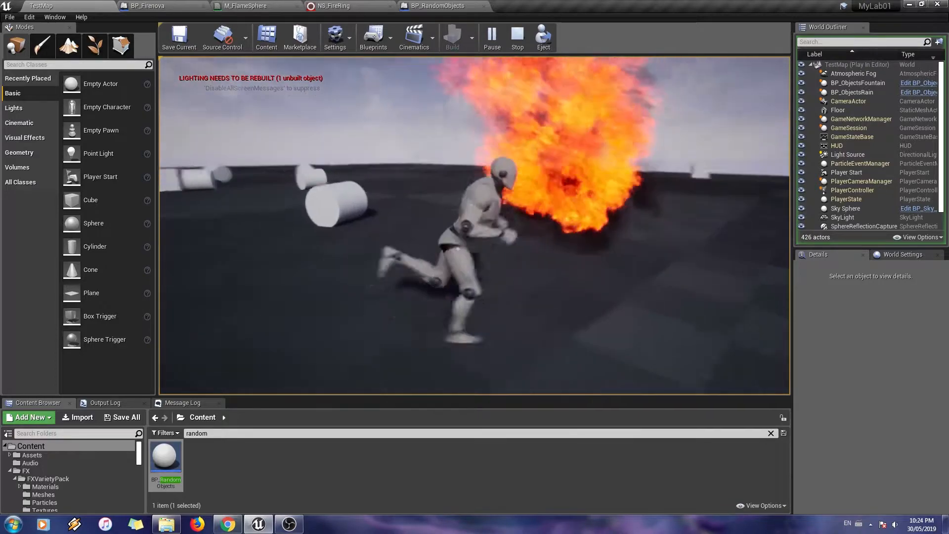
pyautogui.press('f')
pyautogui.press('d')
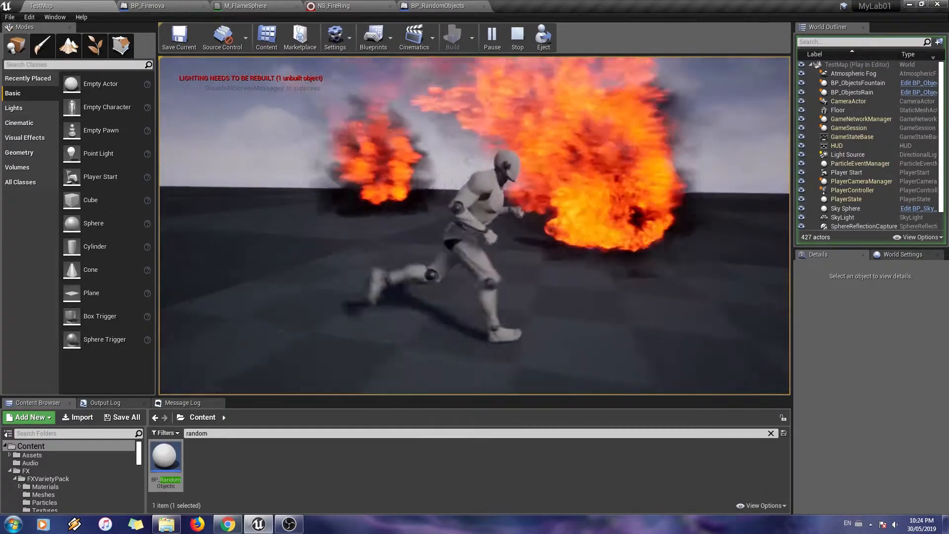
pyautogui.press('d')
pyautogui.press('w')
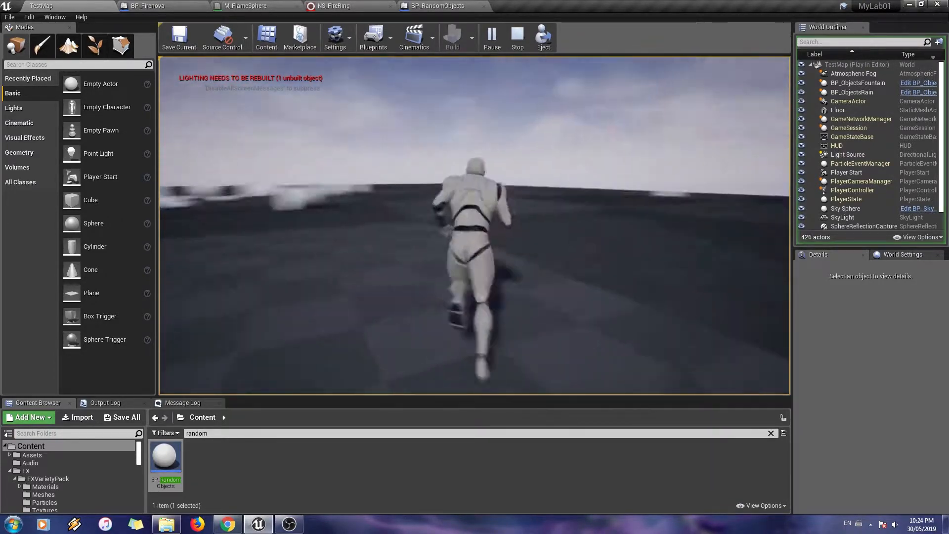
pyautogui.press('a')
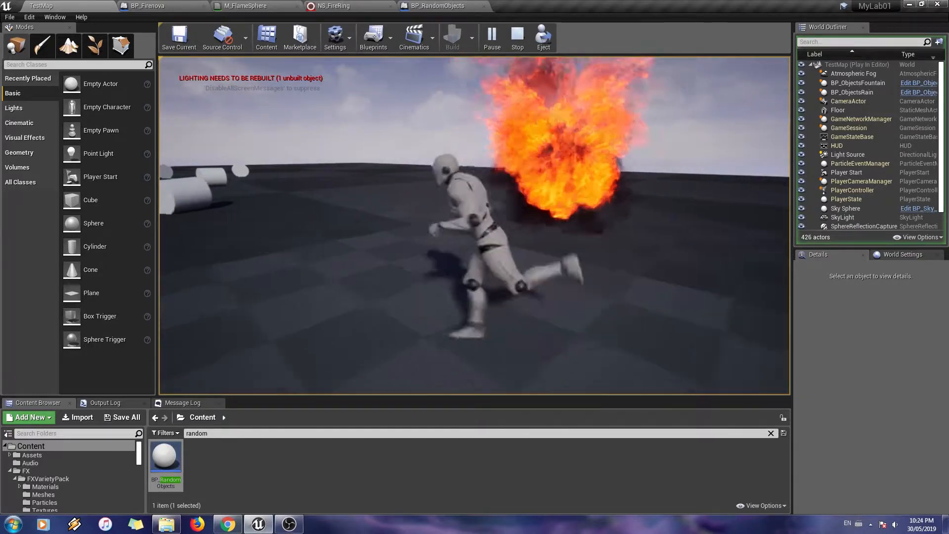
# Run the character past the burning object and on toward the scattered cylinders in TestMap
pyautogui.press('w')
pyautogui.press('a')
pyautogui.press('w')
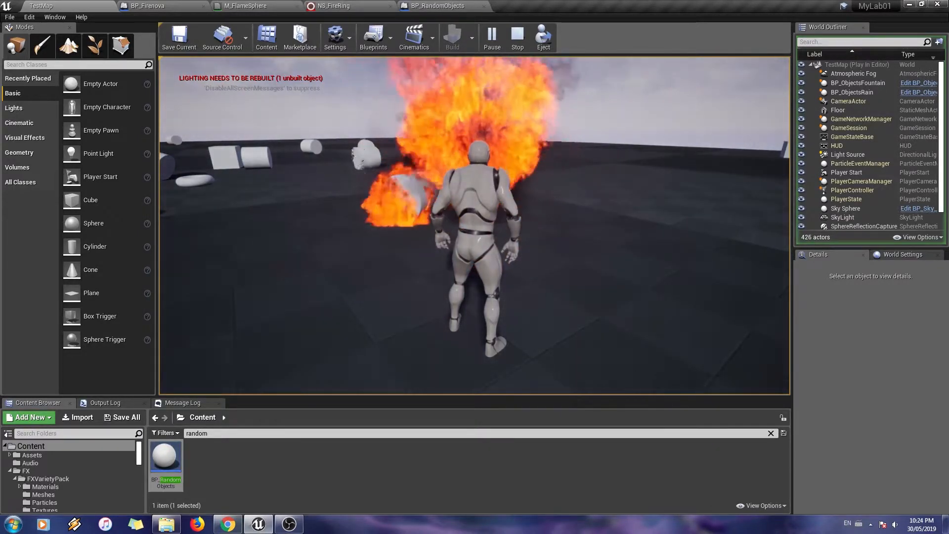
pyautogui.press('w')
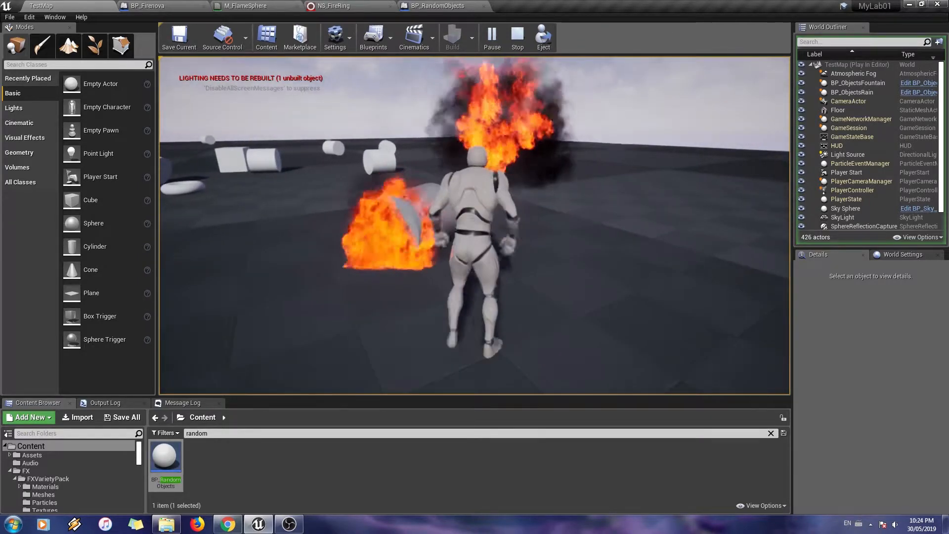
pyautogui.press('w')
pyautogui.press('w')
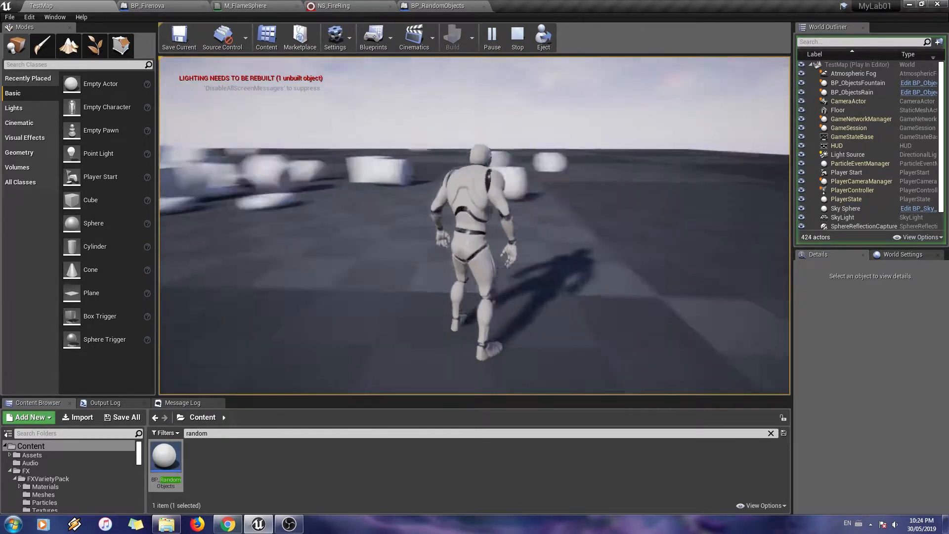
# Cast the fire nova at the nearby loose shapes, advance toward the larger pile and cast it again
pyautogui.press('f')
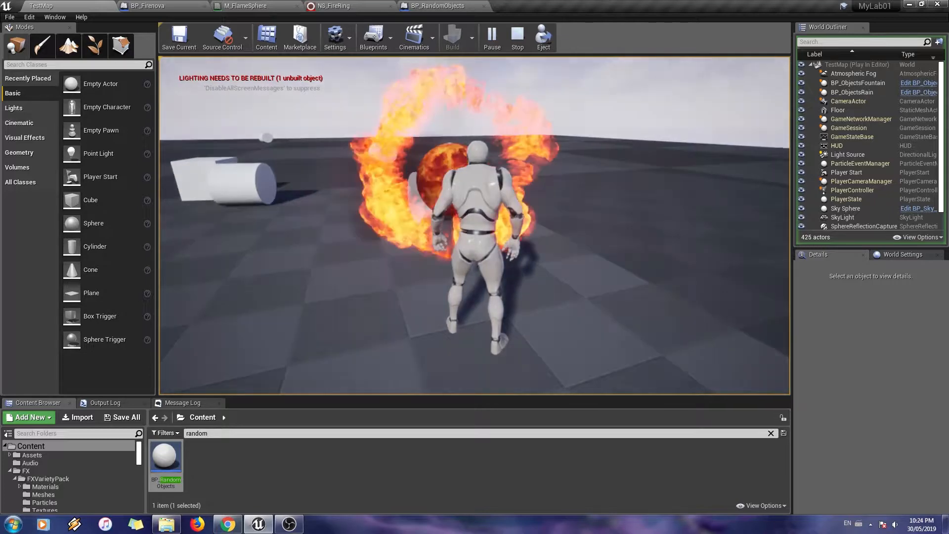
pyautogui.press('w')
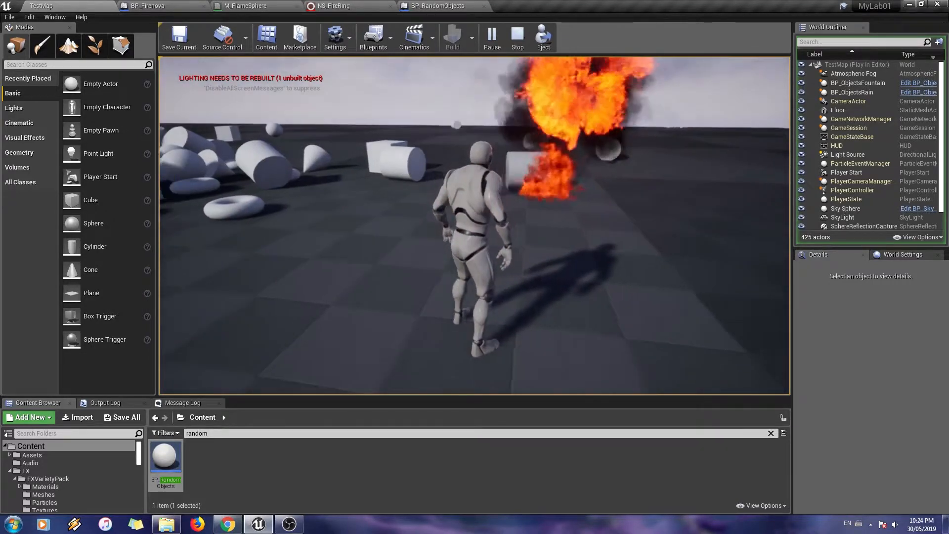
pyautogui.press('w')
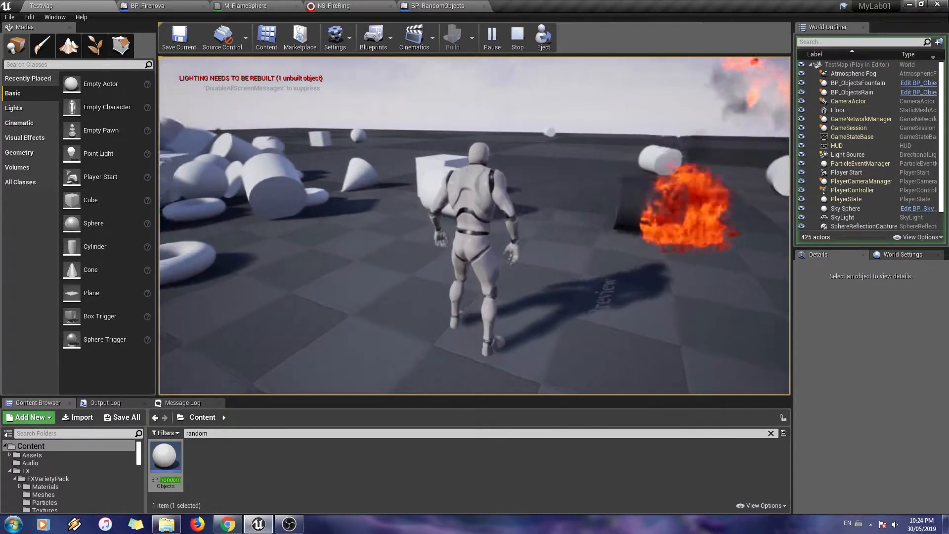
pyautogui.press('f')
pyautogui.press('w')
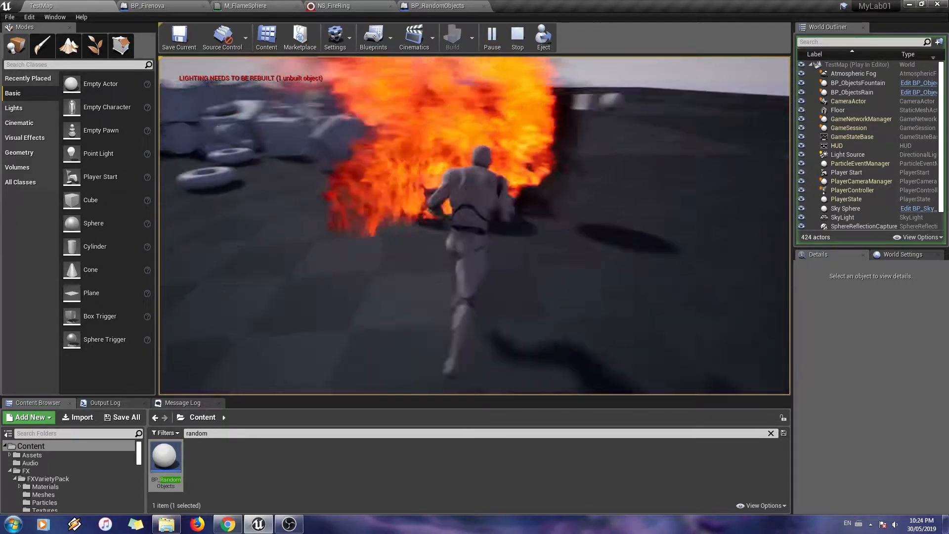
# Run the character around the large pile of shapes to examine how the fire spreads between objects
pyautogui.press('d')
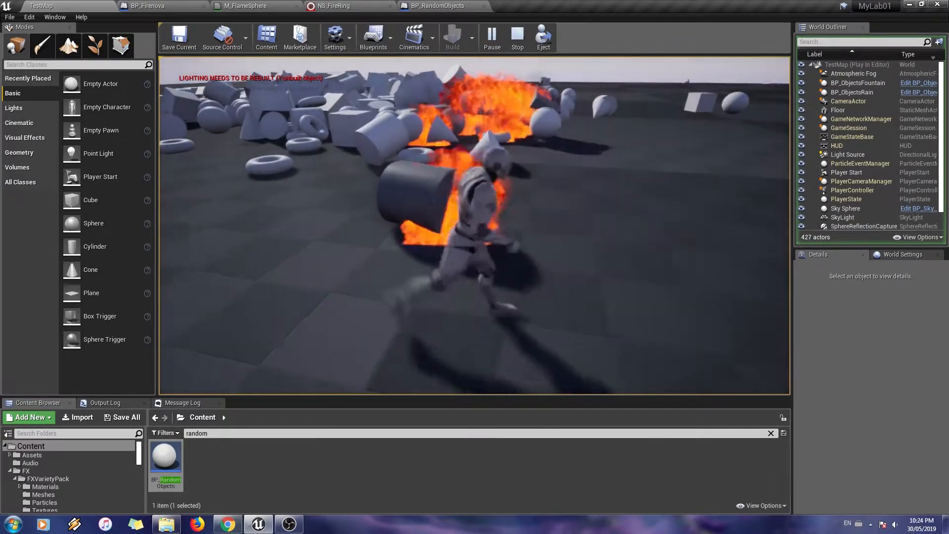
pyautogui.press('d')
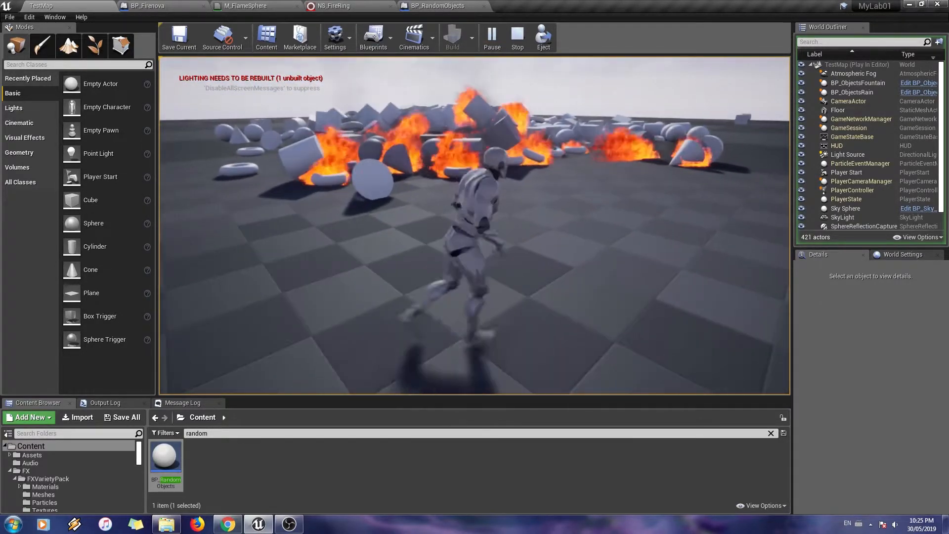
pyautogui.press('w')
pyautogui.press('d')
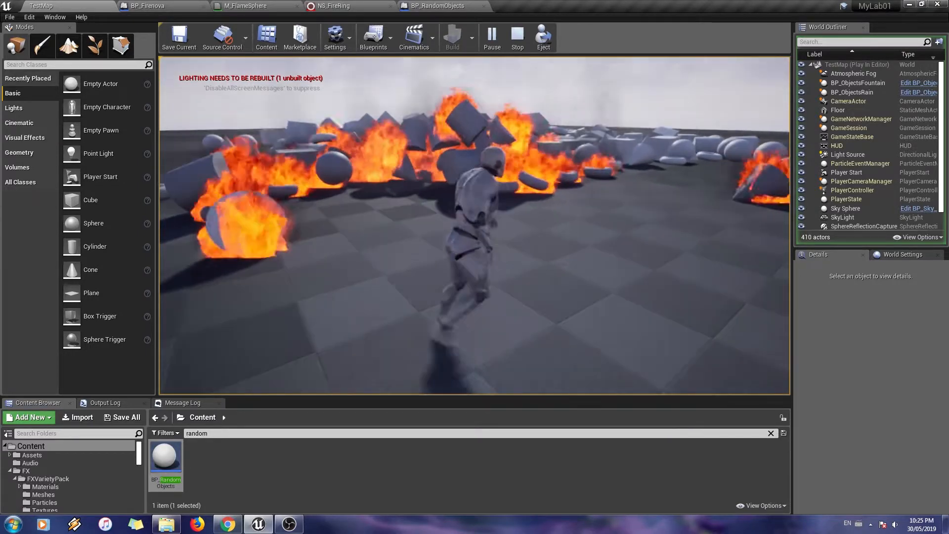
pyautogui.press('w')
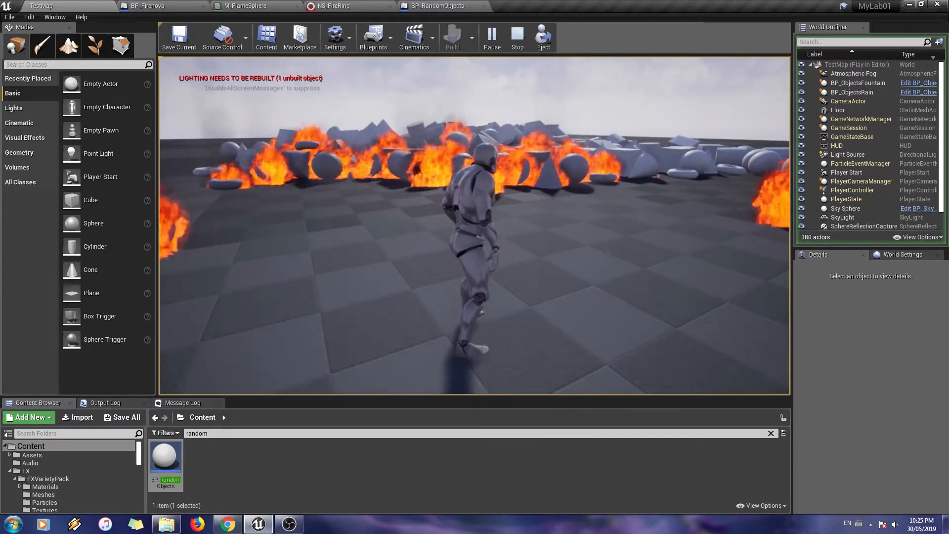
pyautogui.press('w')
pyautogui.press('a')
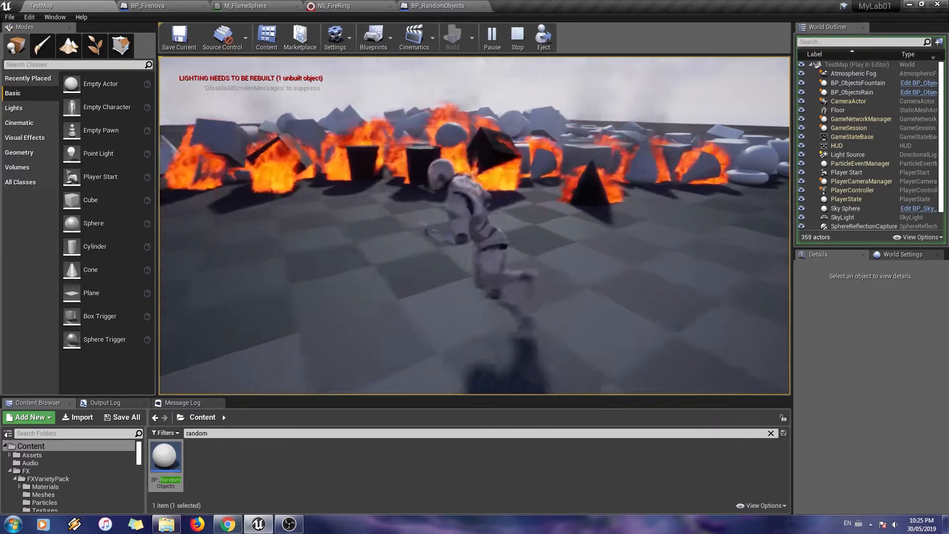
pyautogui.press('w')
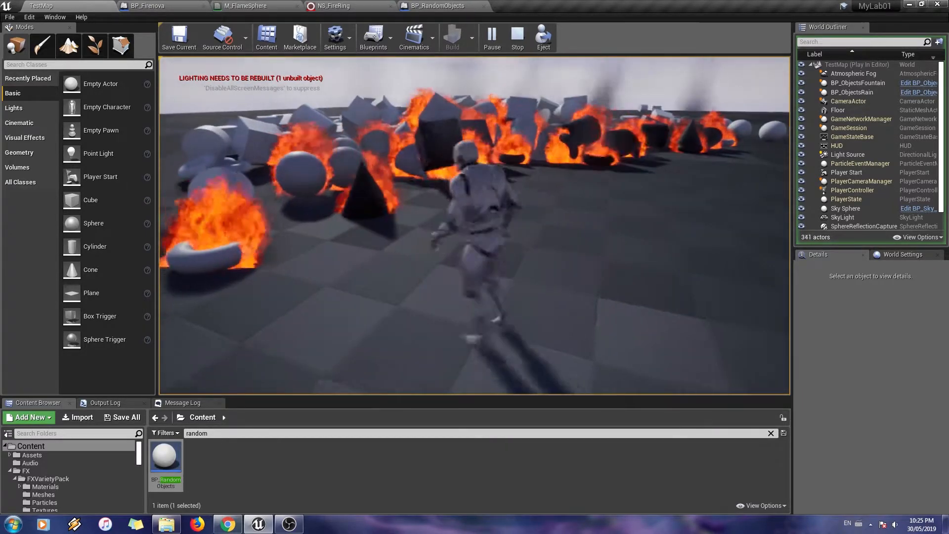
pyautogui.press('a')
pyautogui.press('w')
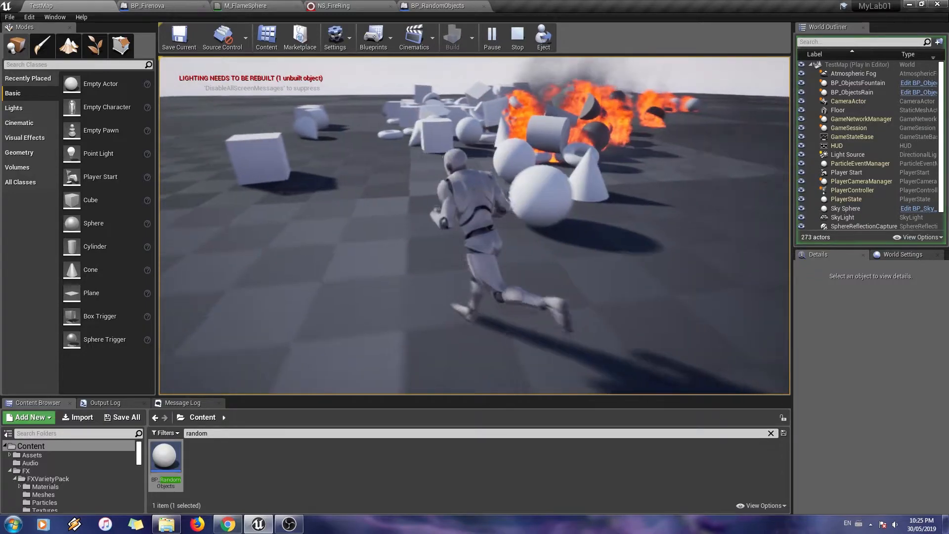
pyautogui.press('a')
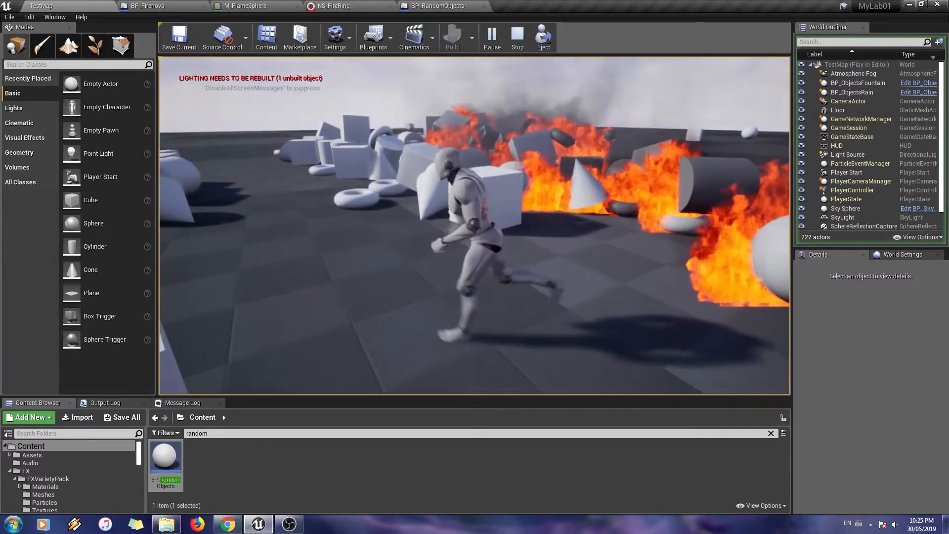